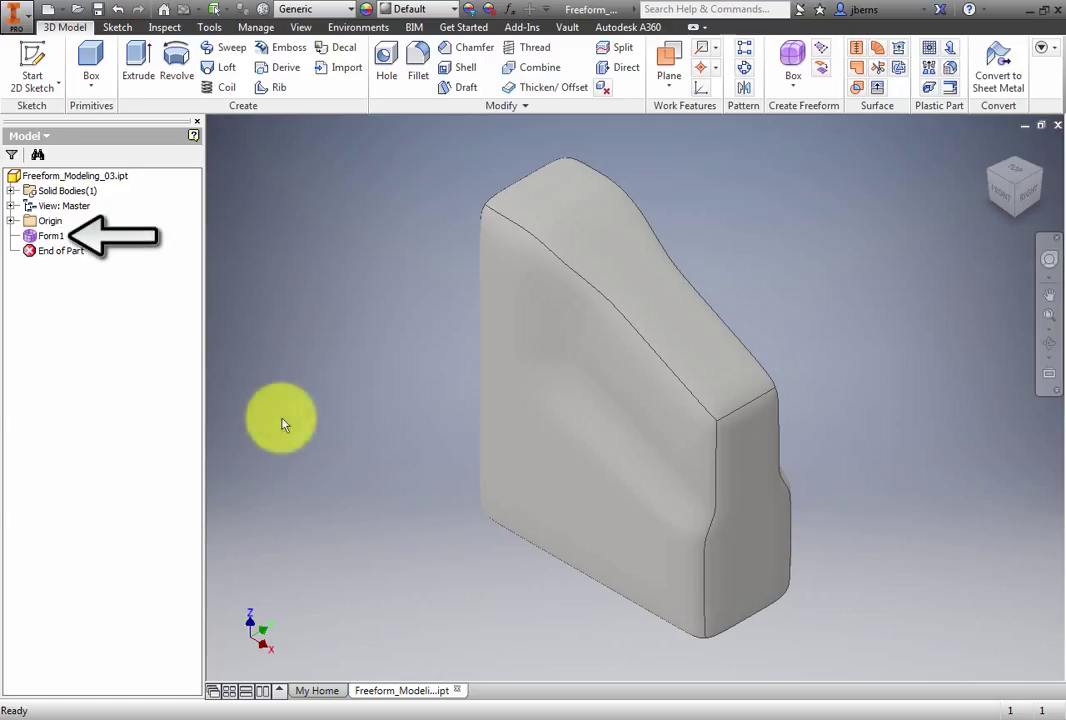
Edit the Form1 freeform body and start a Bridge, selecting four adjacent faces along the front's sloped upper edge as Side 1
double_click(28, 238)
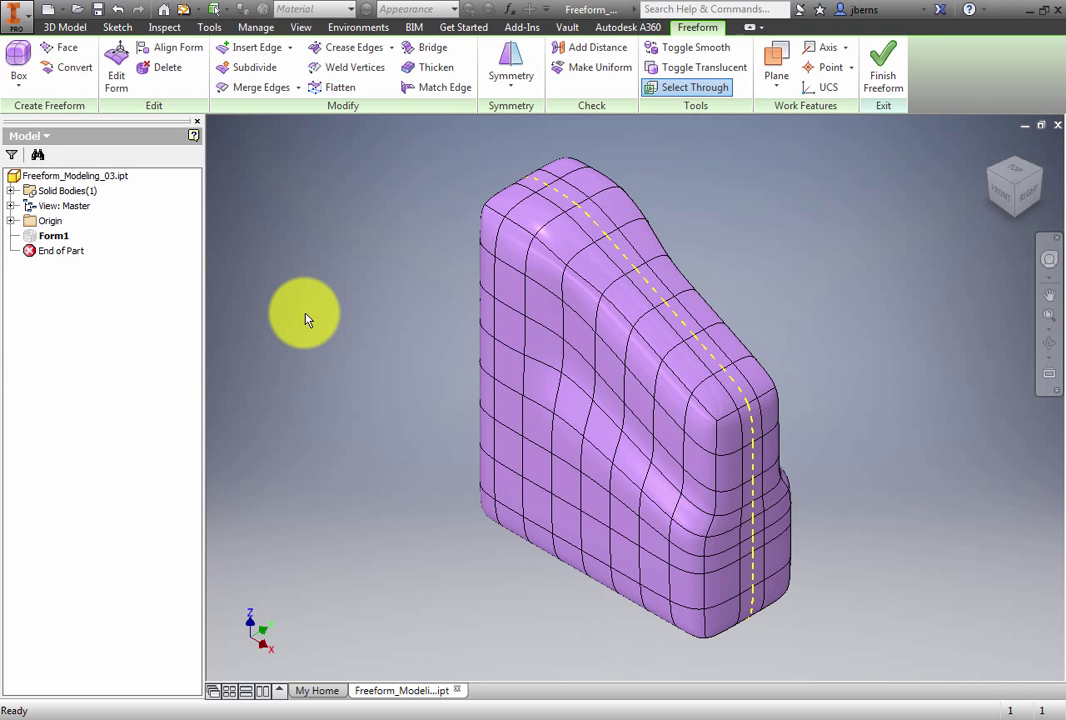
click(447, 52)
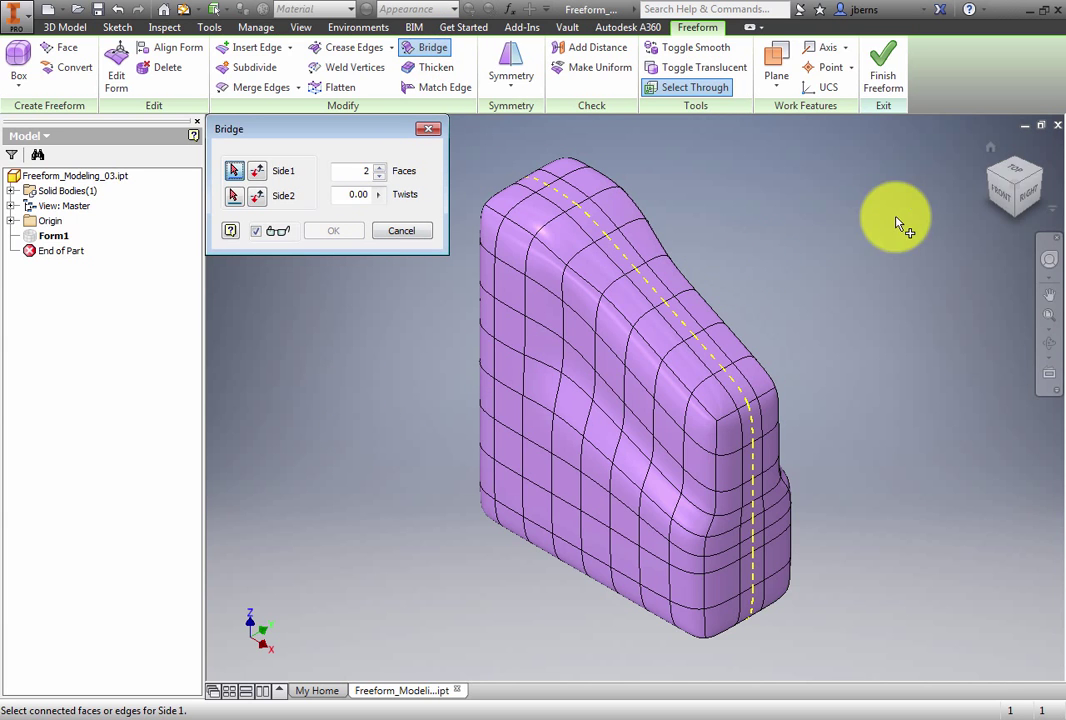
click(999, 197)
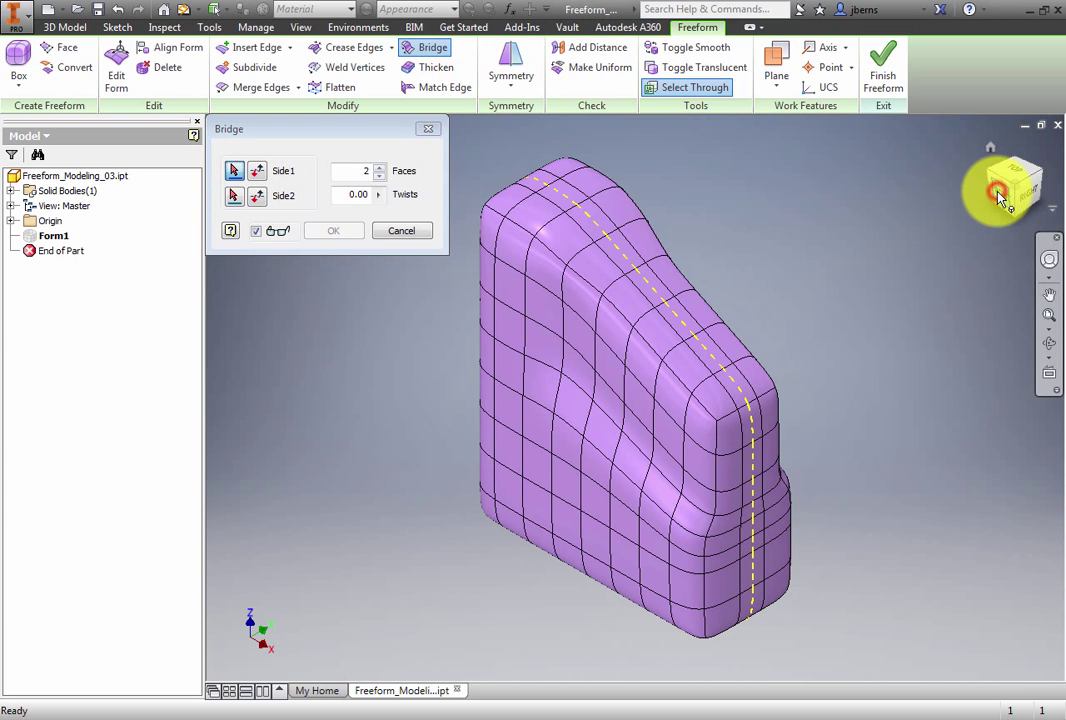
scroll(772, 324, down, 3)
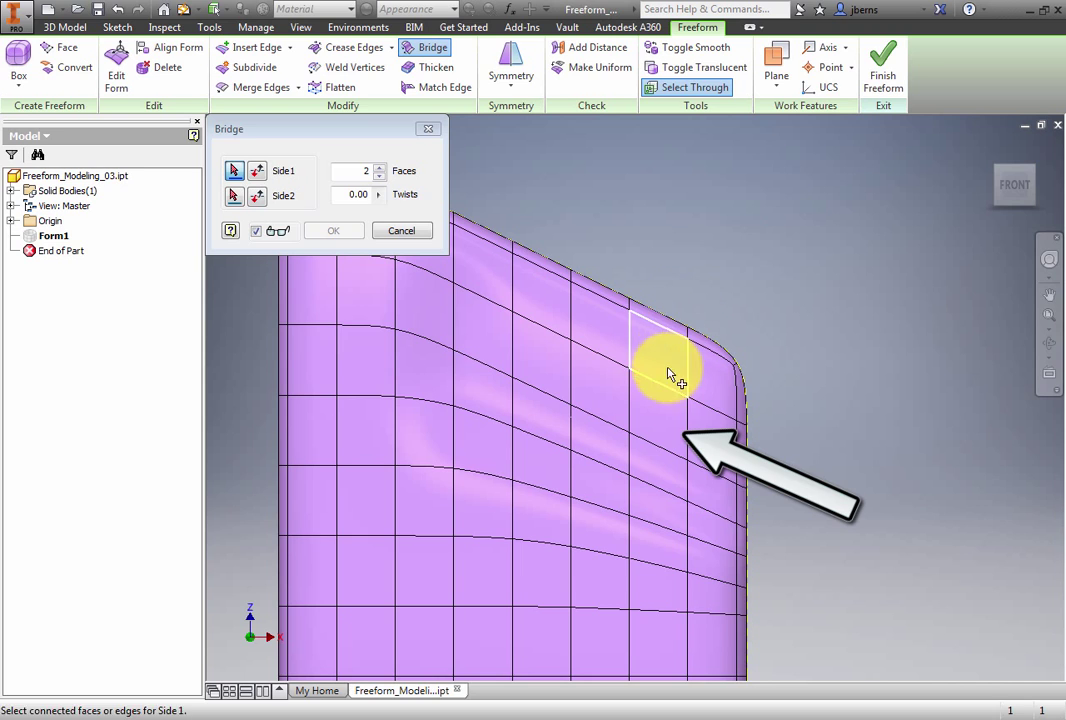
click(666, 419)
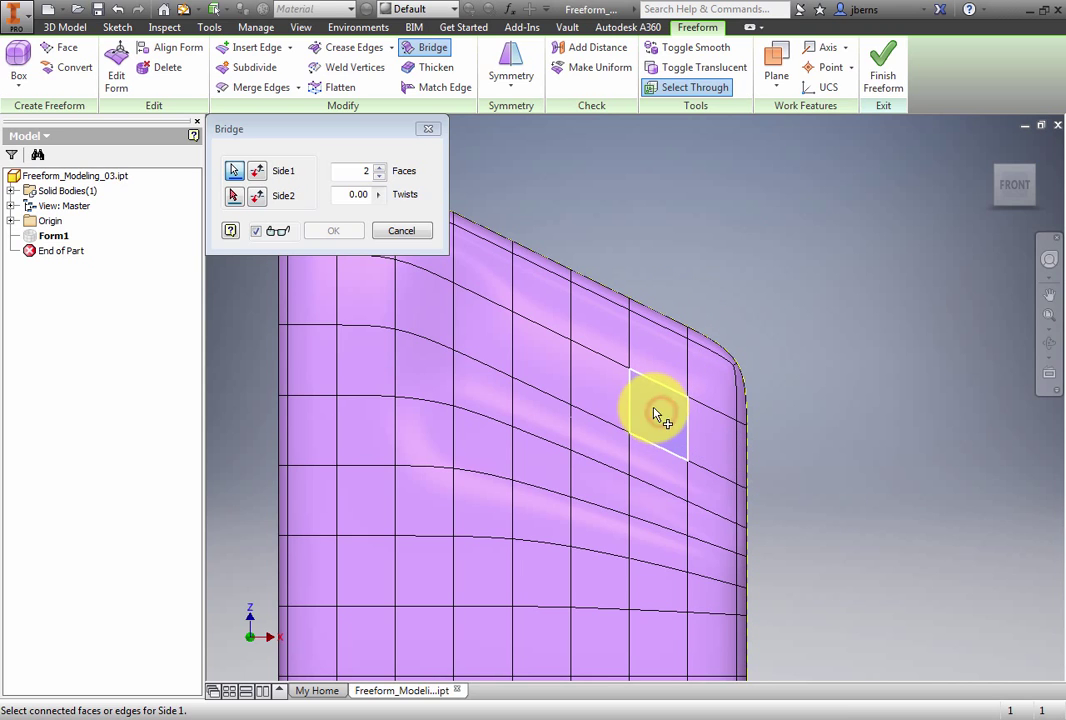
click(593, 384)
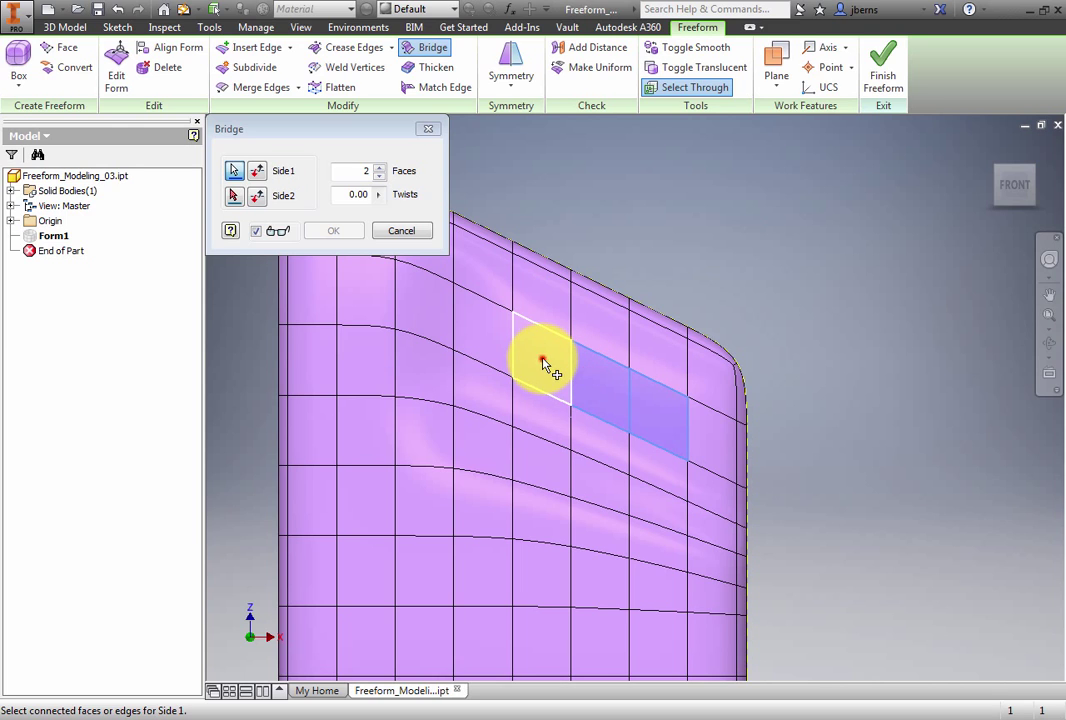
click(541, 358)
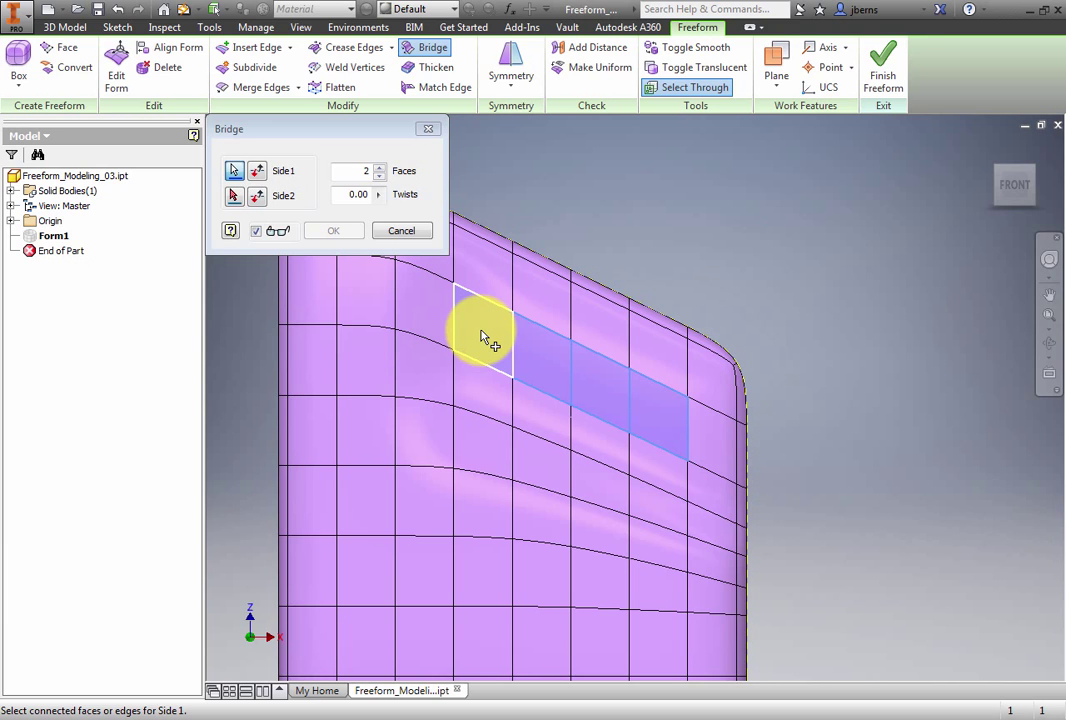
click(483, 338)
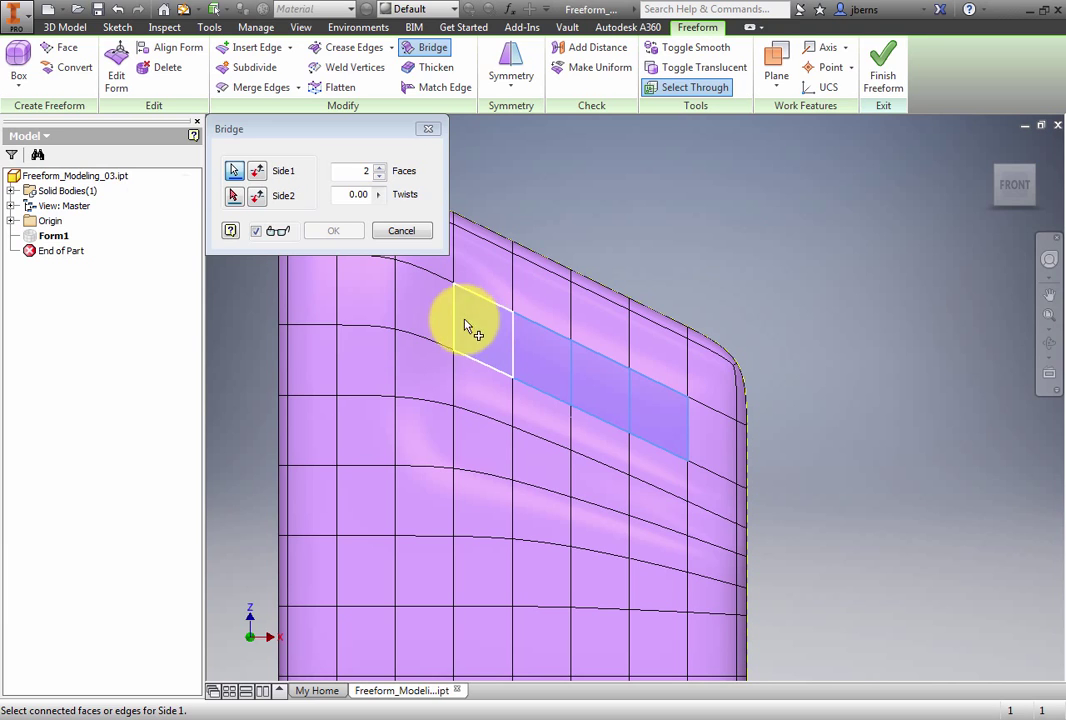
Select the four matching faces on the back of the body as Side 2 of the bridge
click(231, 198)
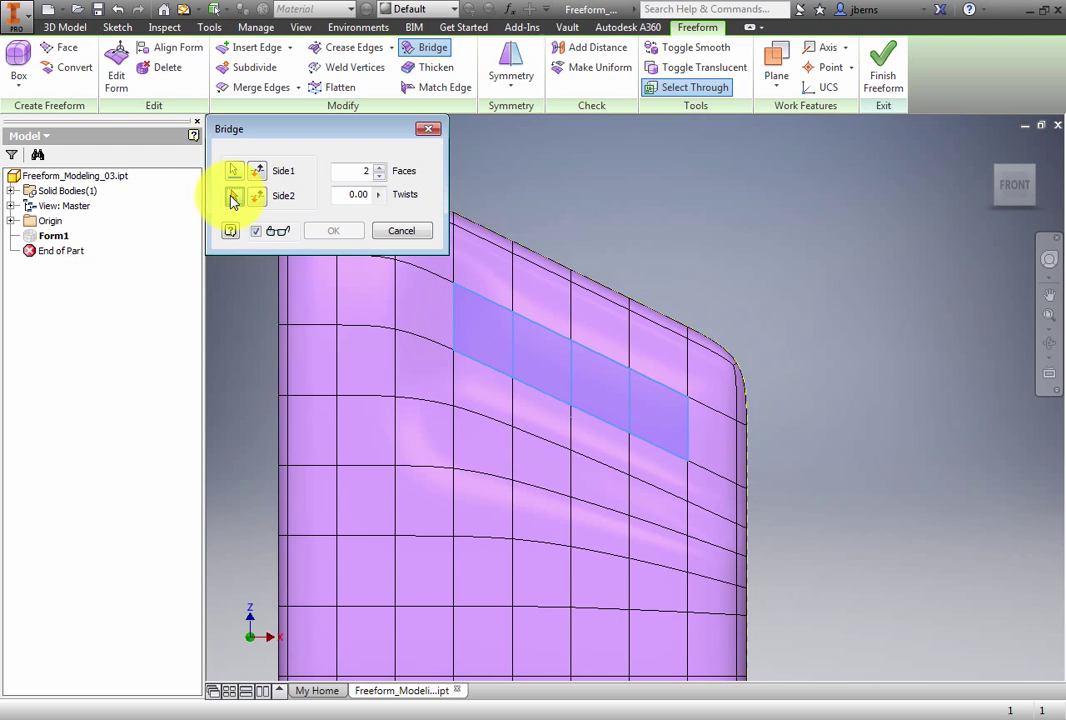
mouse_move(1000, 212)
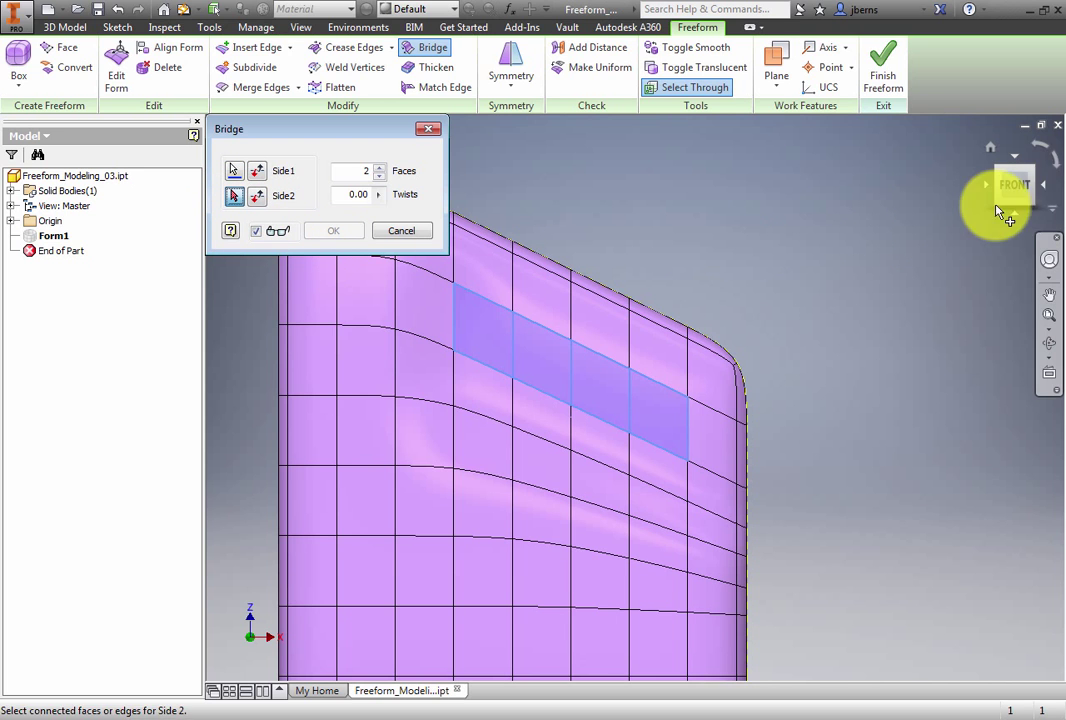
click(1044, 185)
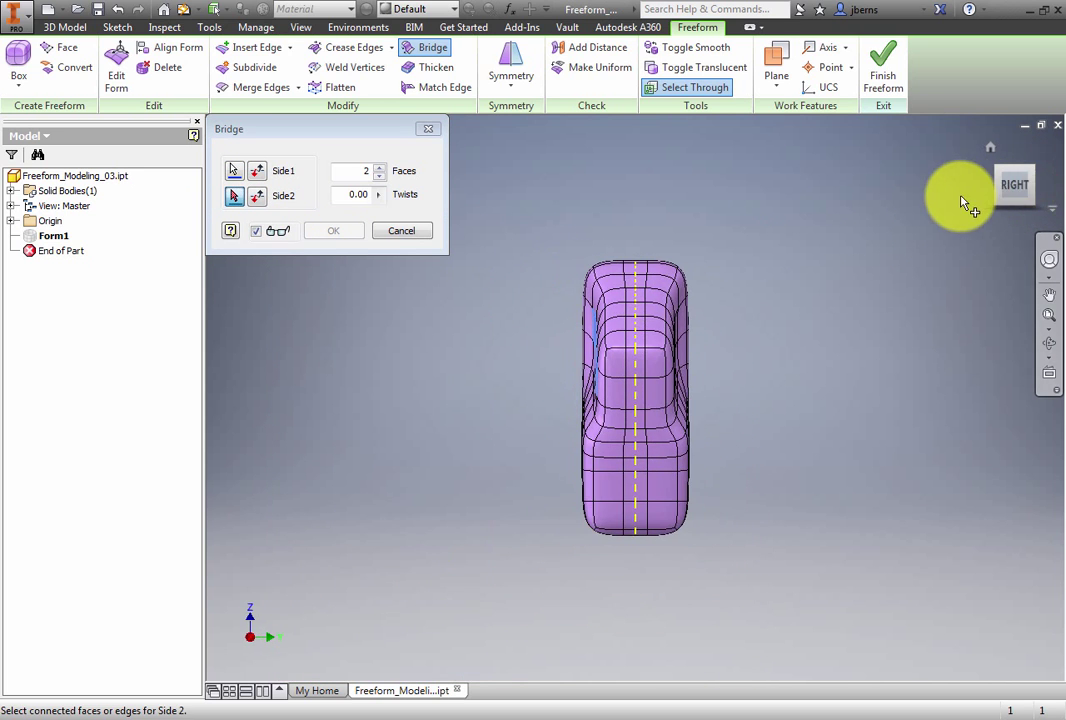
click(1040, 186)
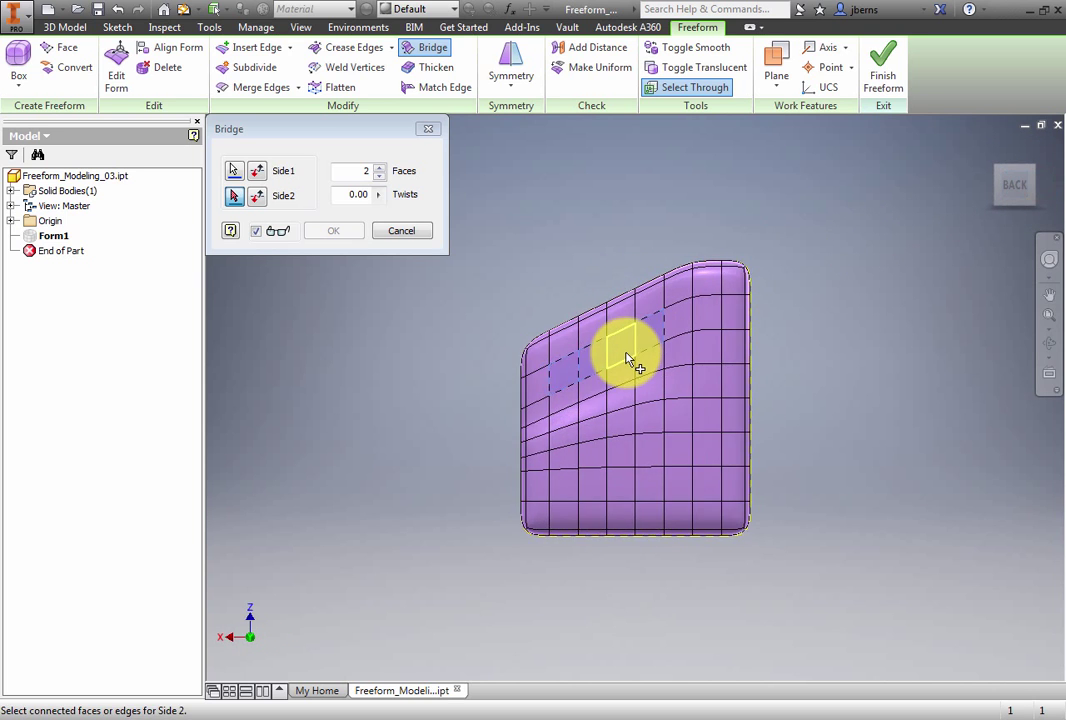
scroll(628, 360, up, 3)
click(504, 376)
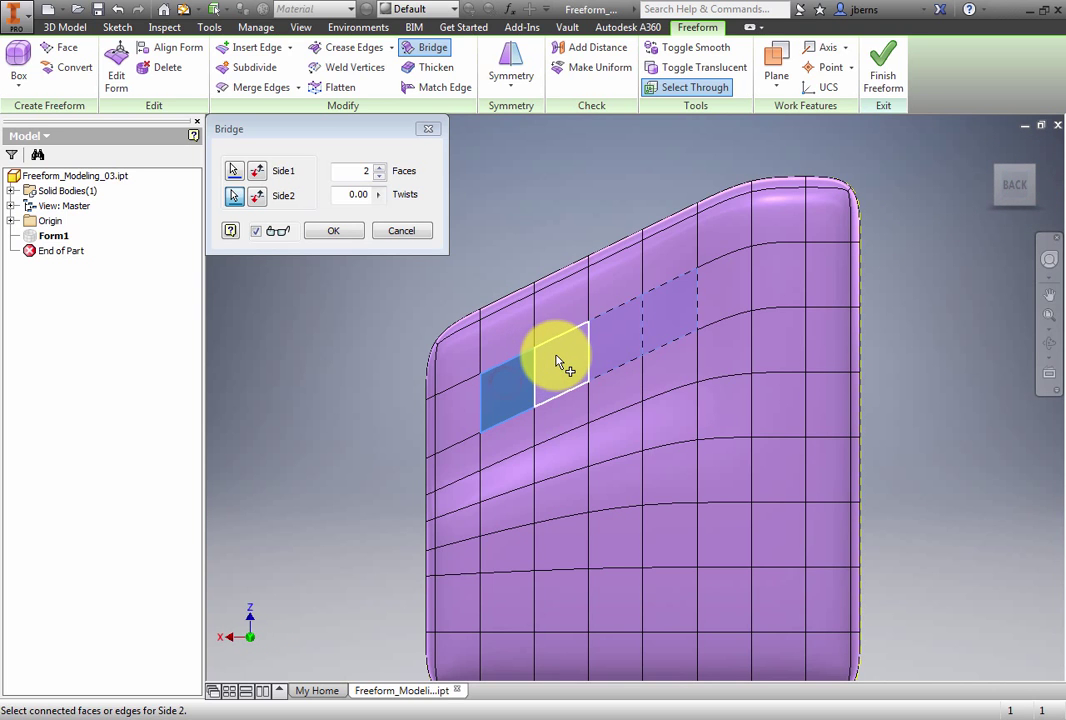
click(560, 363)
click(620, 338)
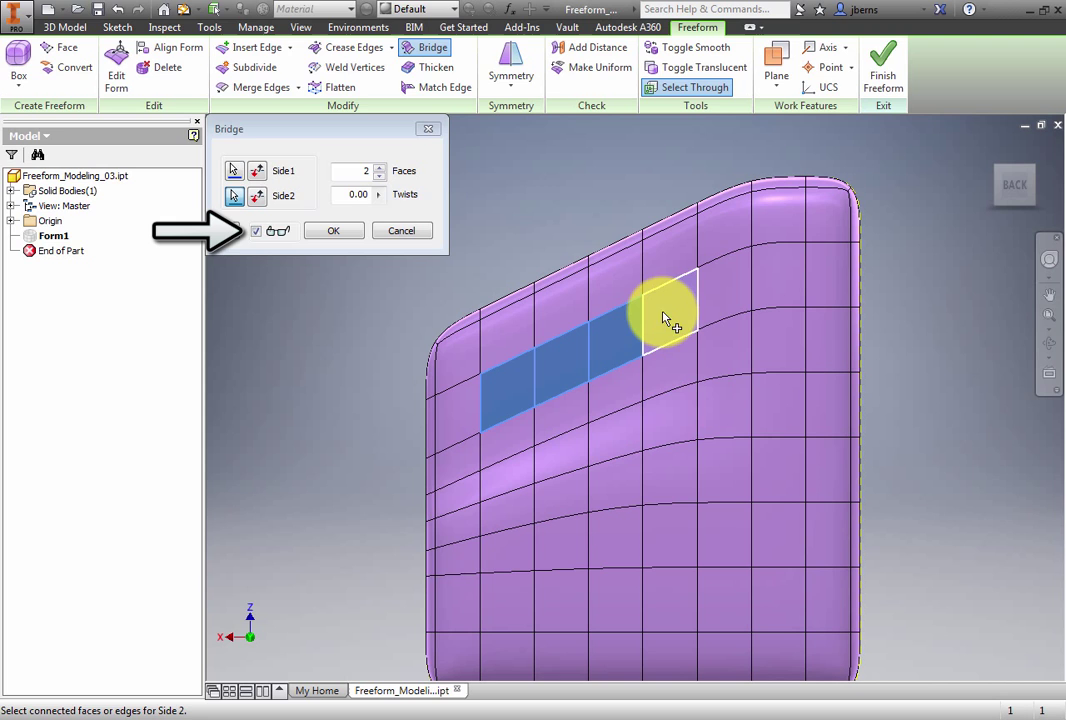
click(666, 318)
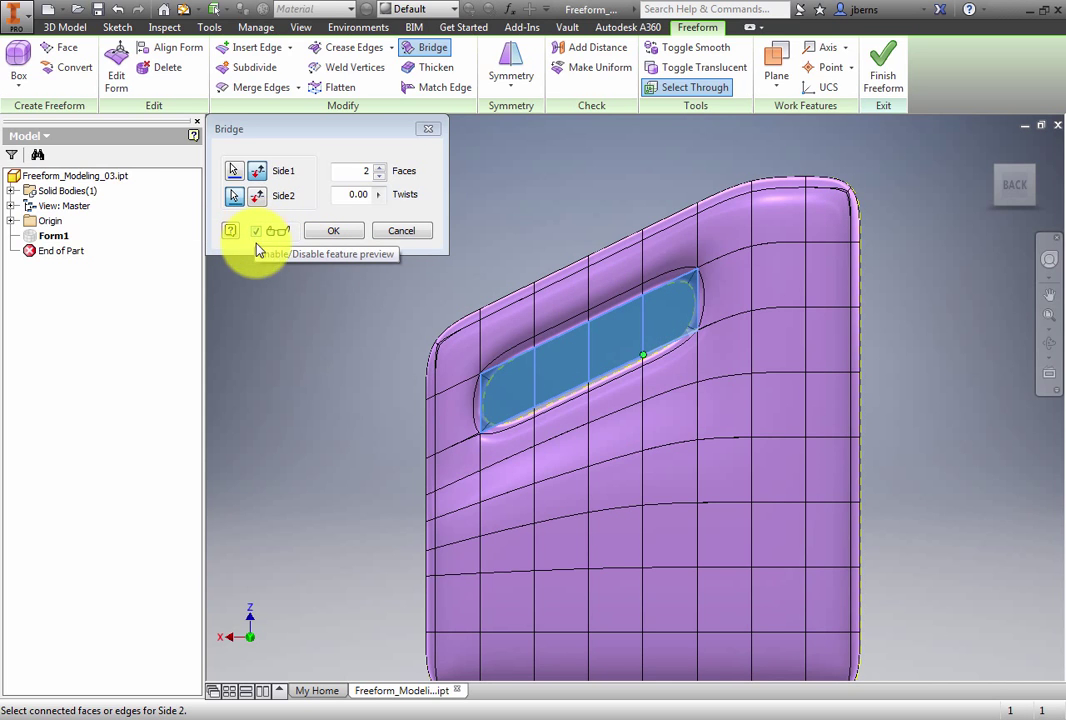
Set the bridge to 4 faces, apply it to form the handle opening, and finish the freeform edit
shift+middle_drag(340, 390, 370, 385)
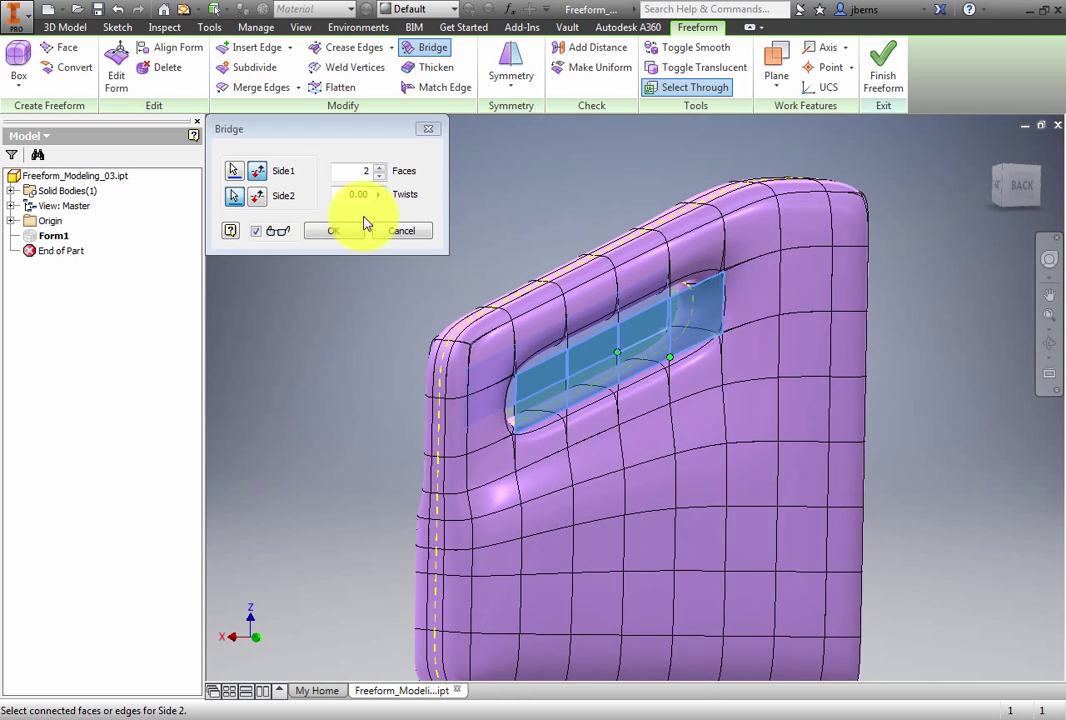
click(381, 169)
click(381, 169)
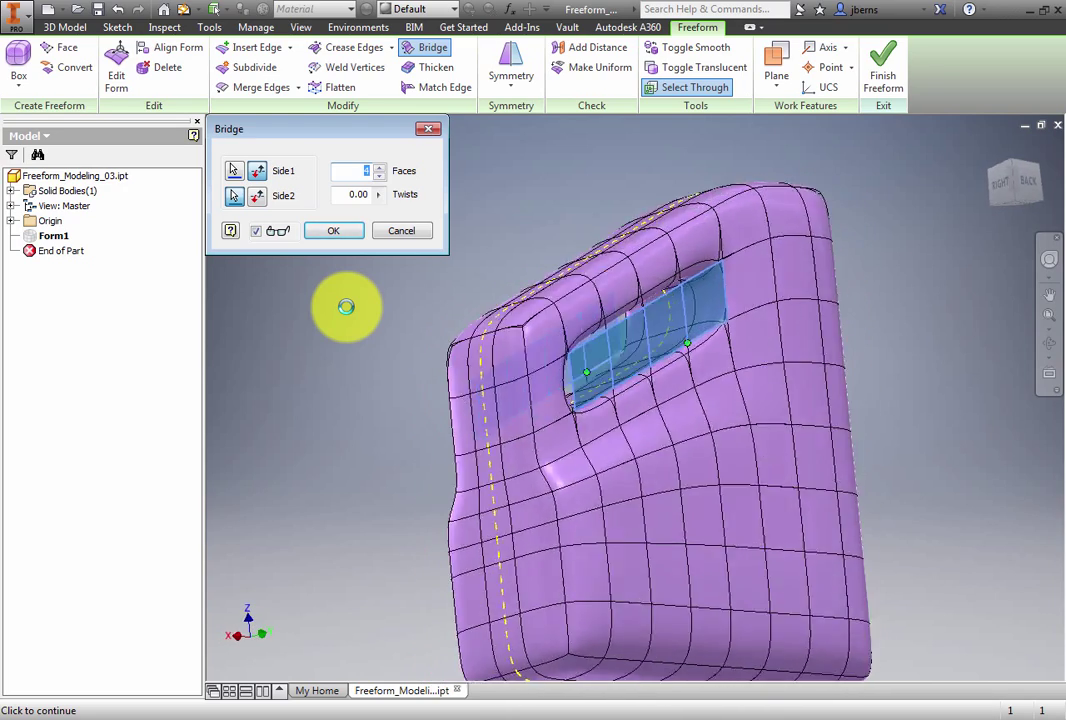
click(336, 235)
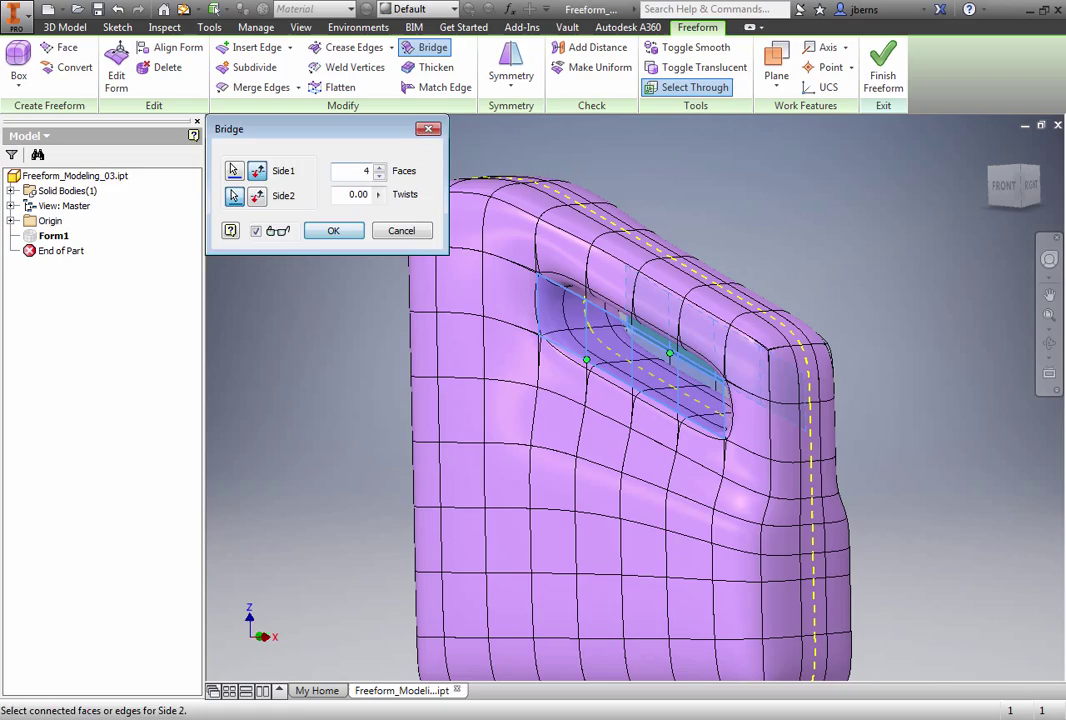
key(Return)
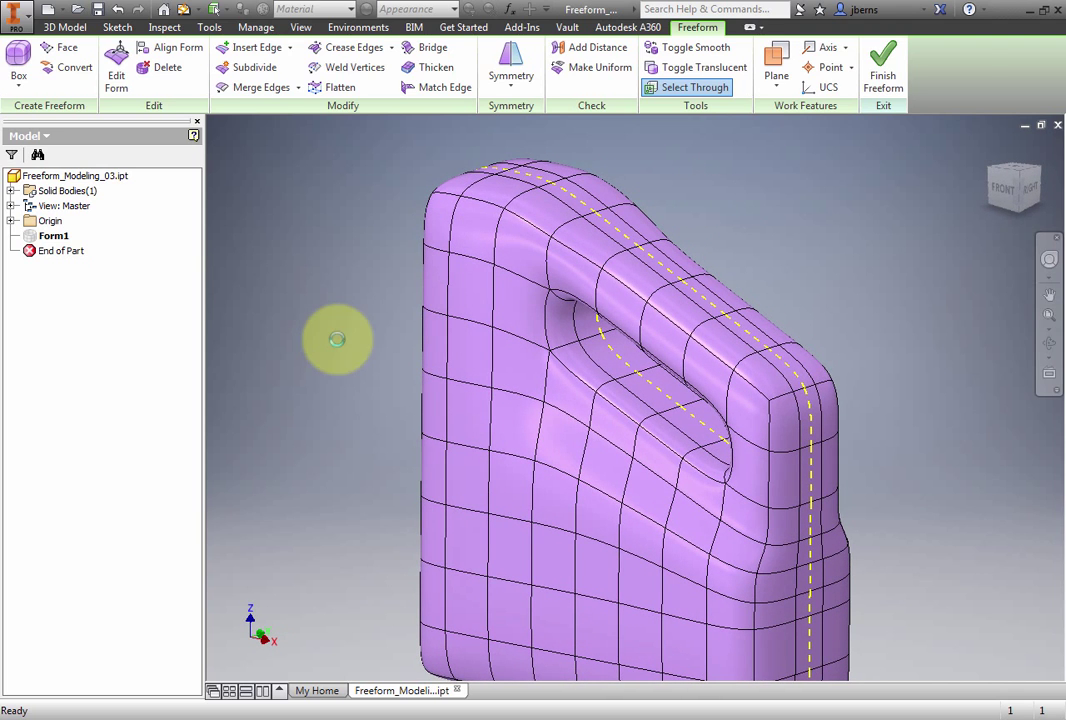
click(886, 75)
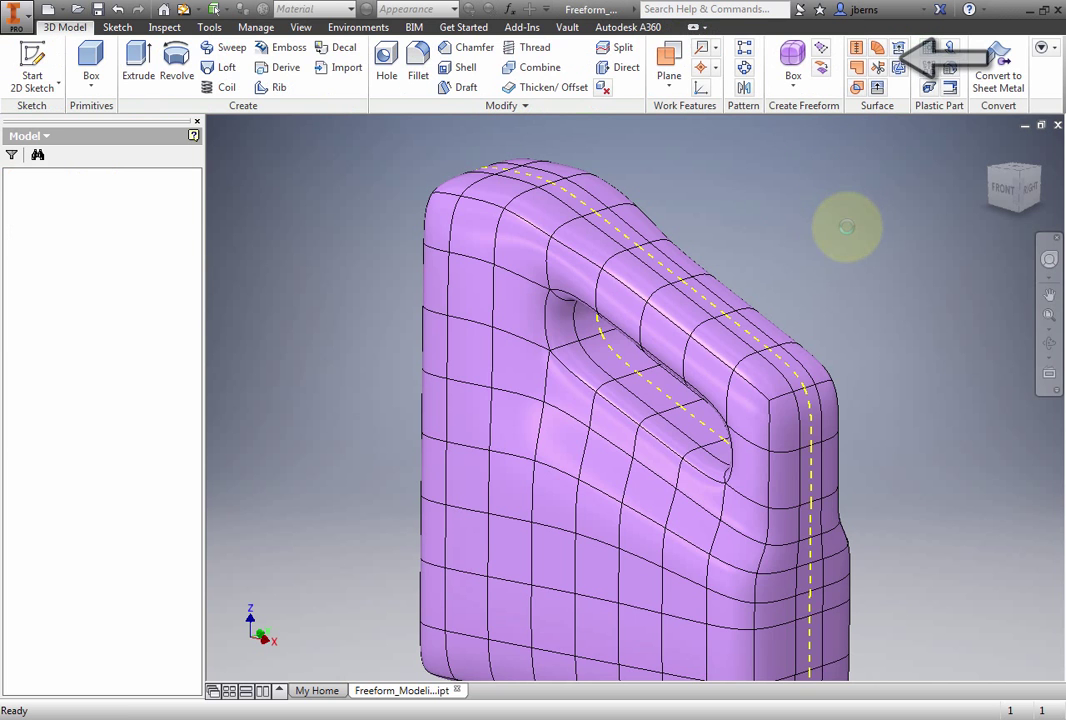
drag(1014, 188, 1053, 166)
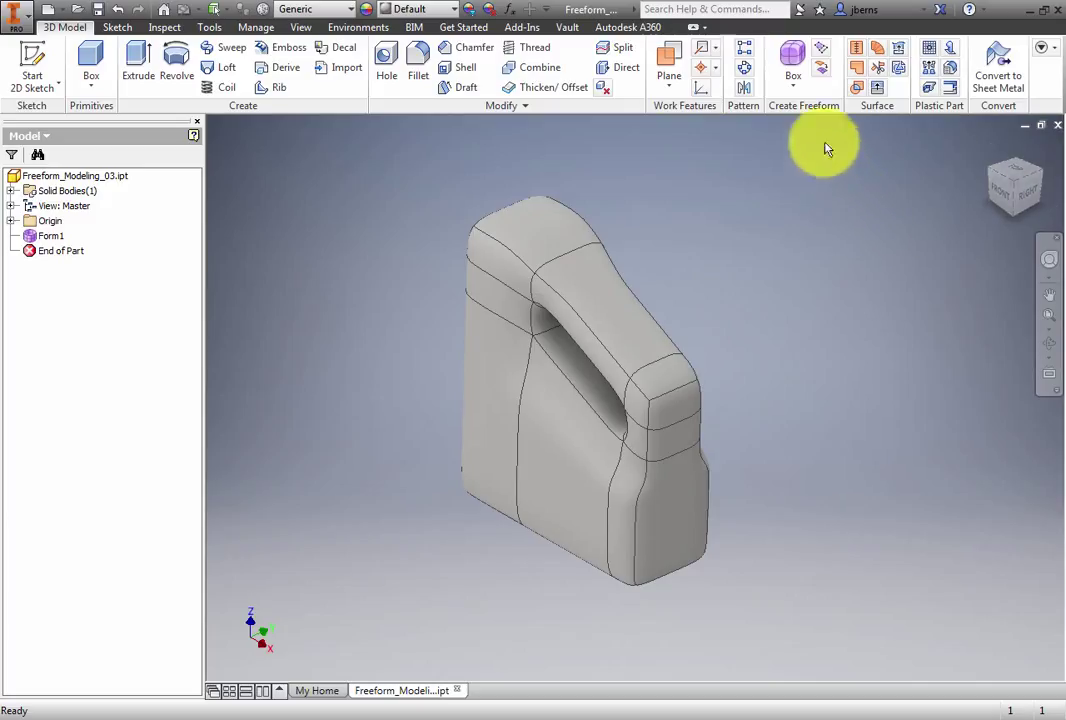
Start a new freeform box on the horizontal origin plane at the bottle's base, centering it on the long axis beyond the bottle's narrow side
click(793, 90)
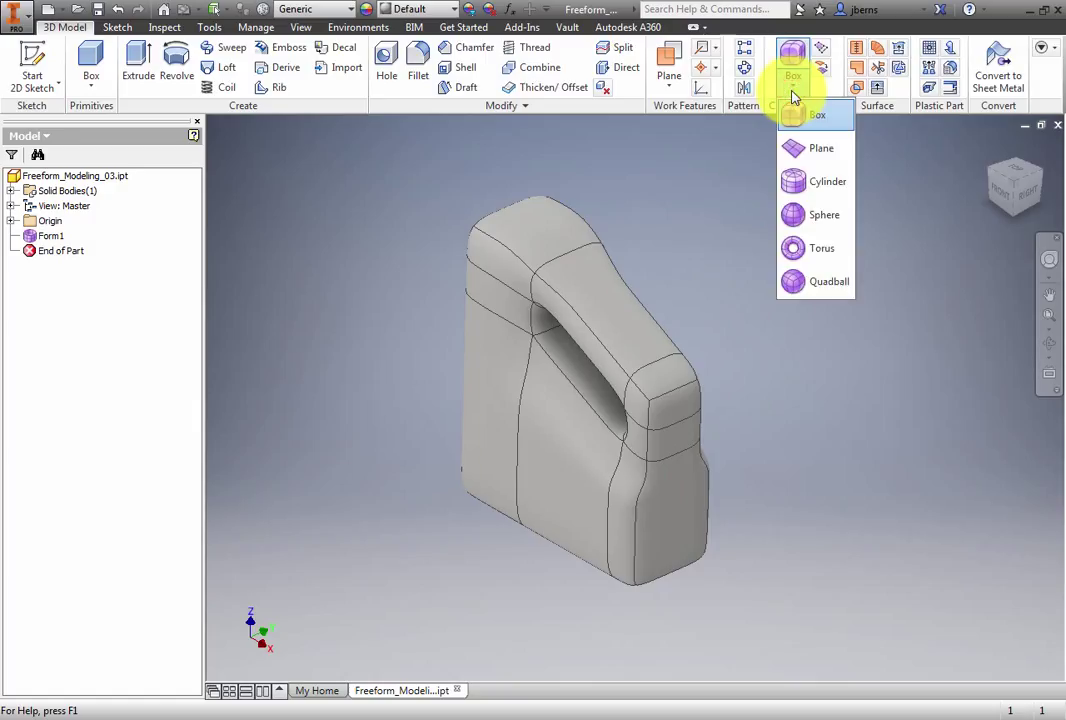
click(818, 115)
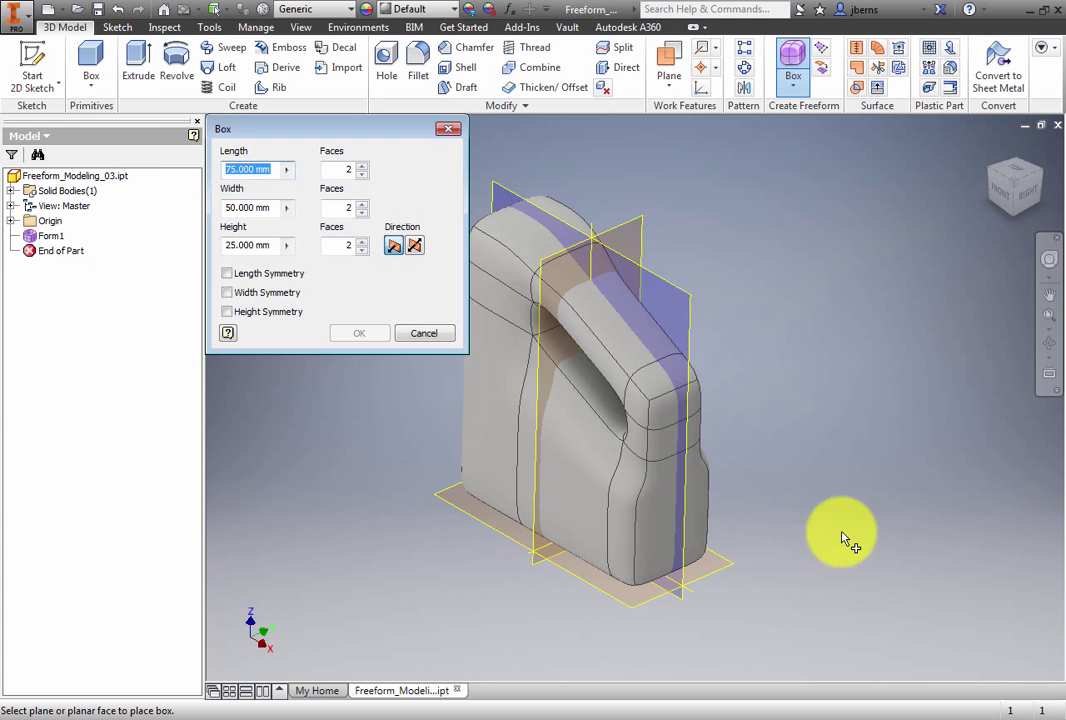
click(715, 570)
scroll(787, 571, down, 5)
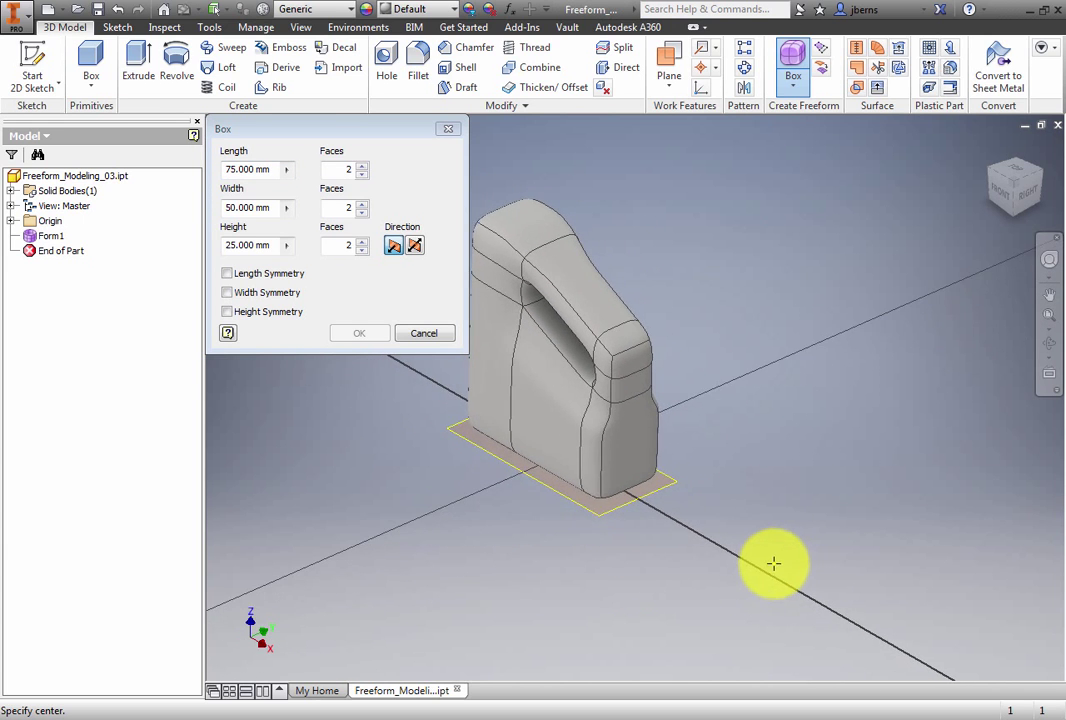
click(778, 580)
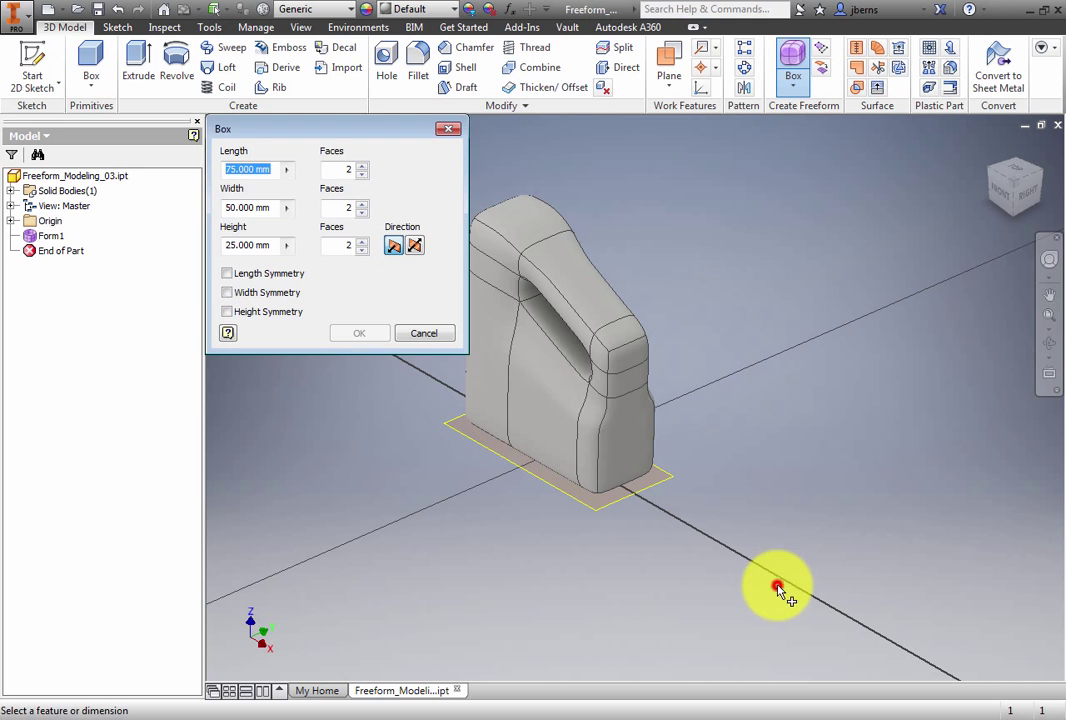
scroll(792, 478, down, 3)
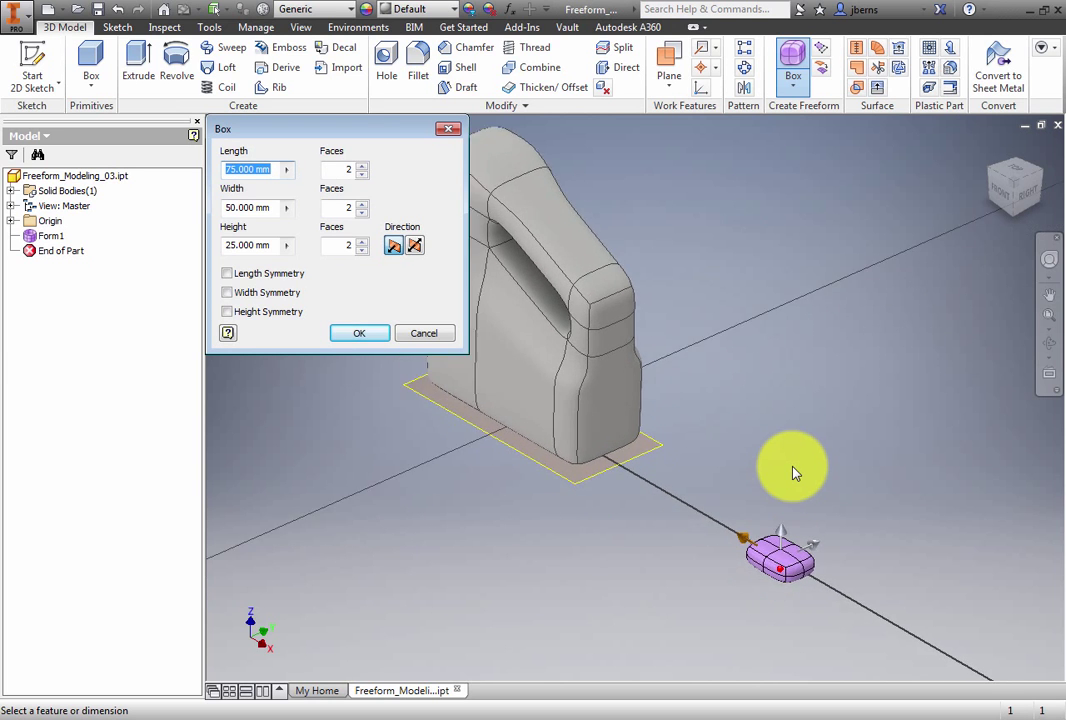
scroll(796, 450, down, 5)
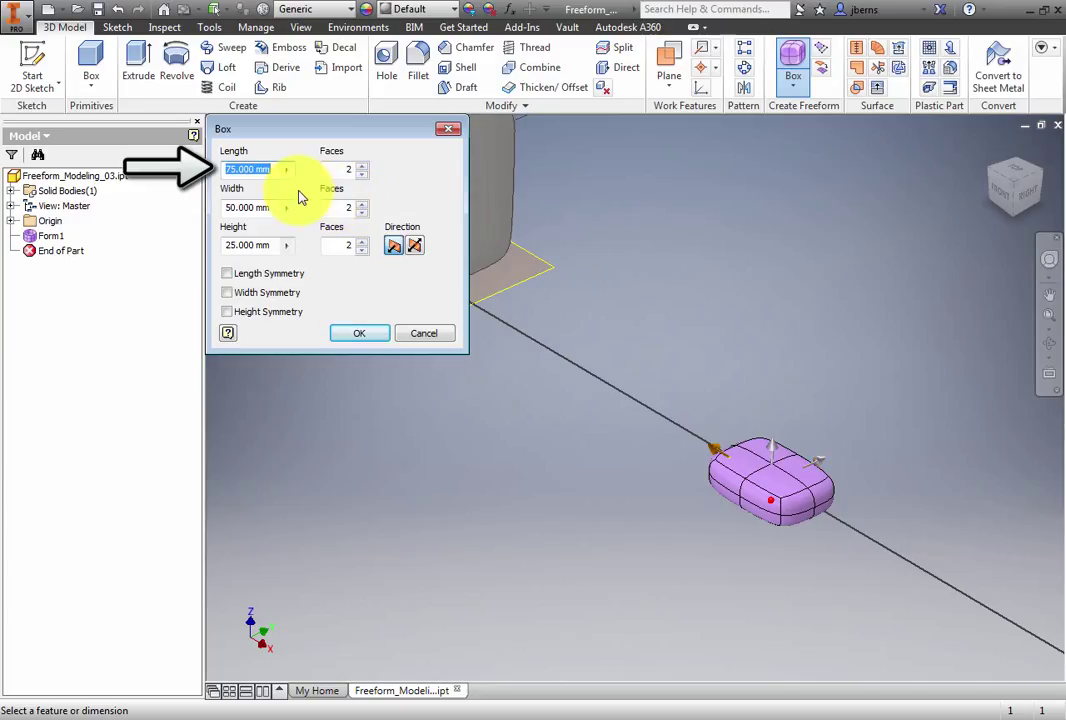
Set the freeform box's length to 150 mm with 8 faces and its width to 100 mm with 4 faces
text(150)
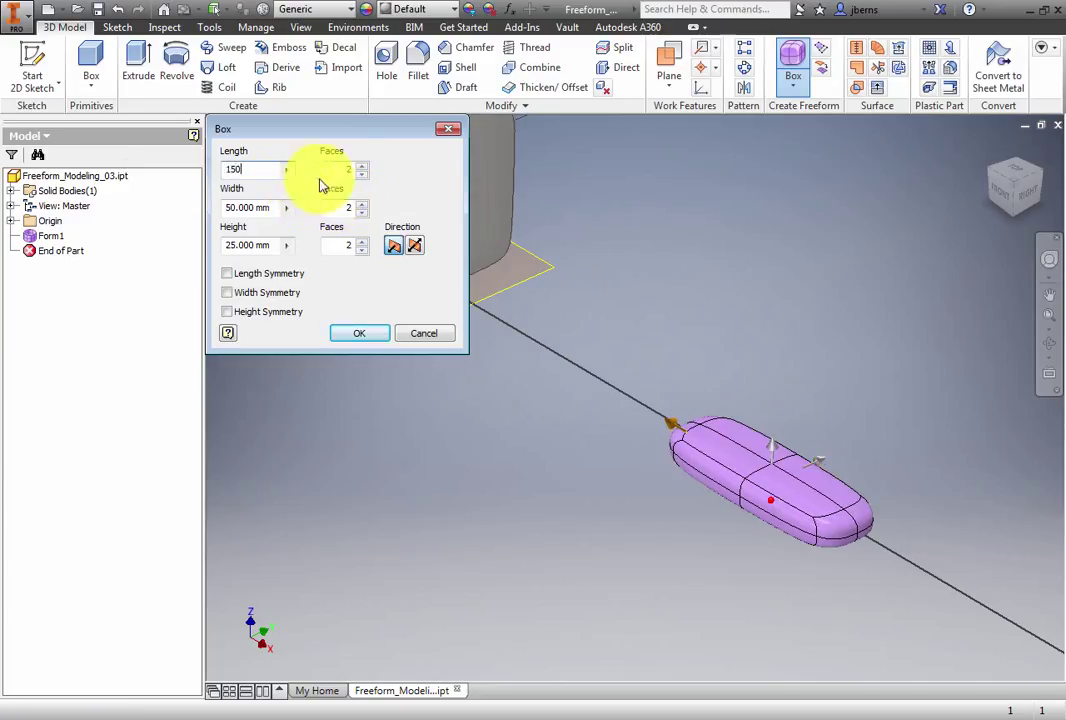
click(337, 169)
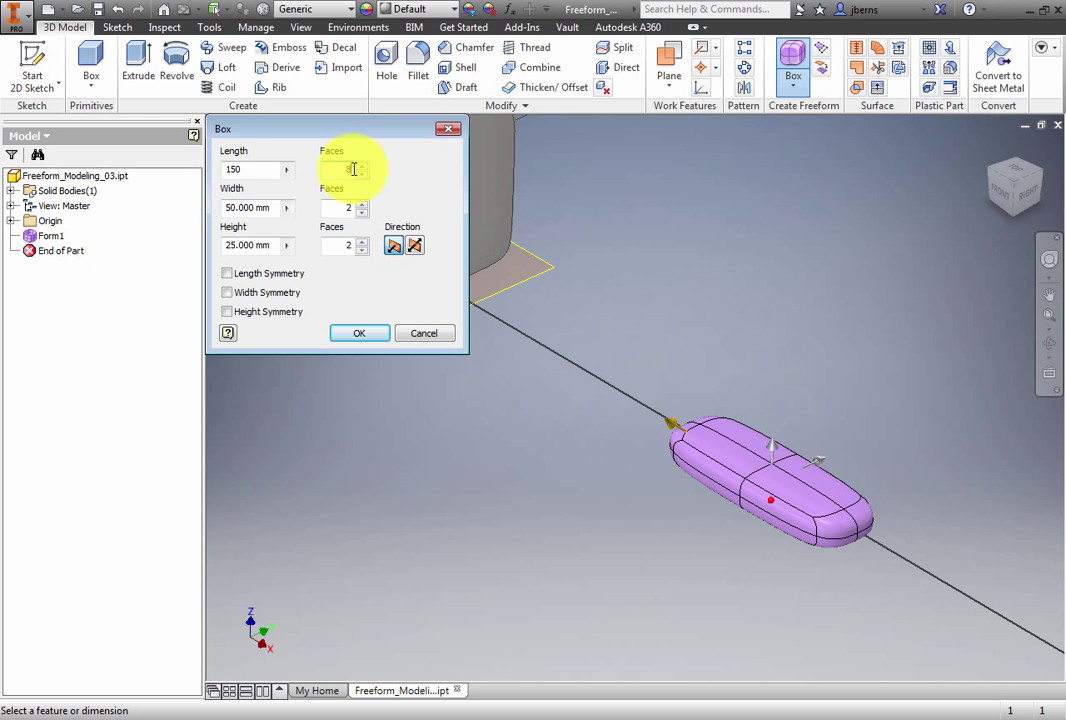
text(8)
click(268, 208)
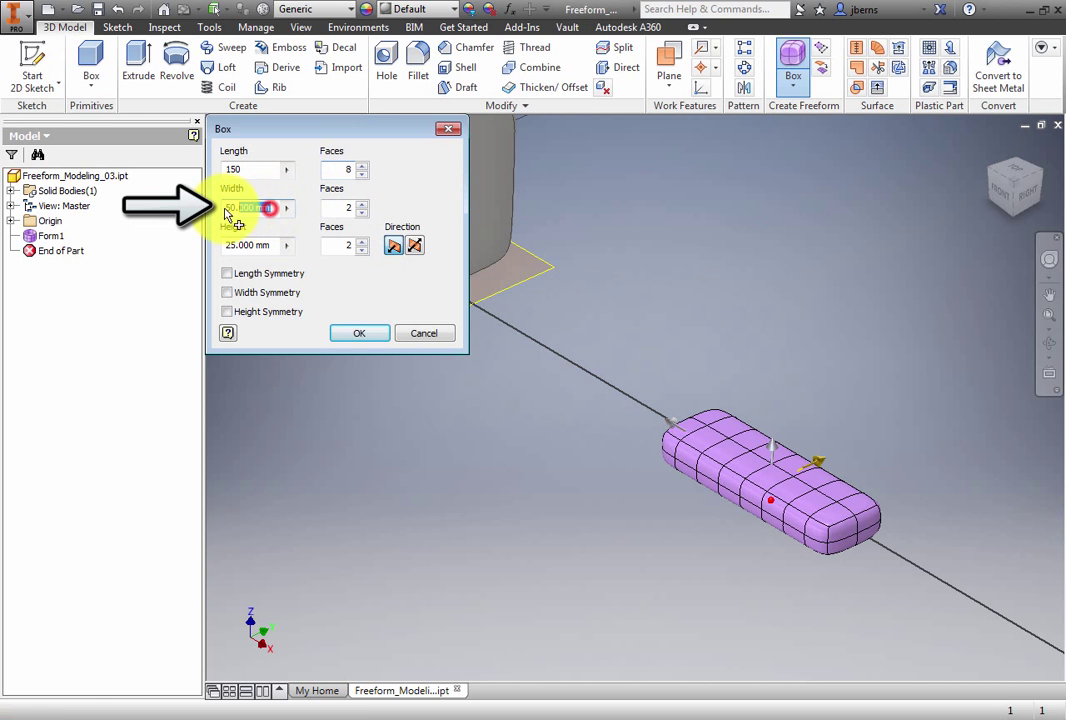
drag(226, 215, 212, 217)
text(100)
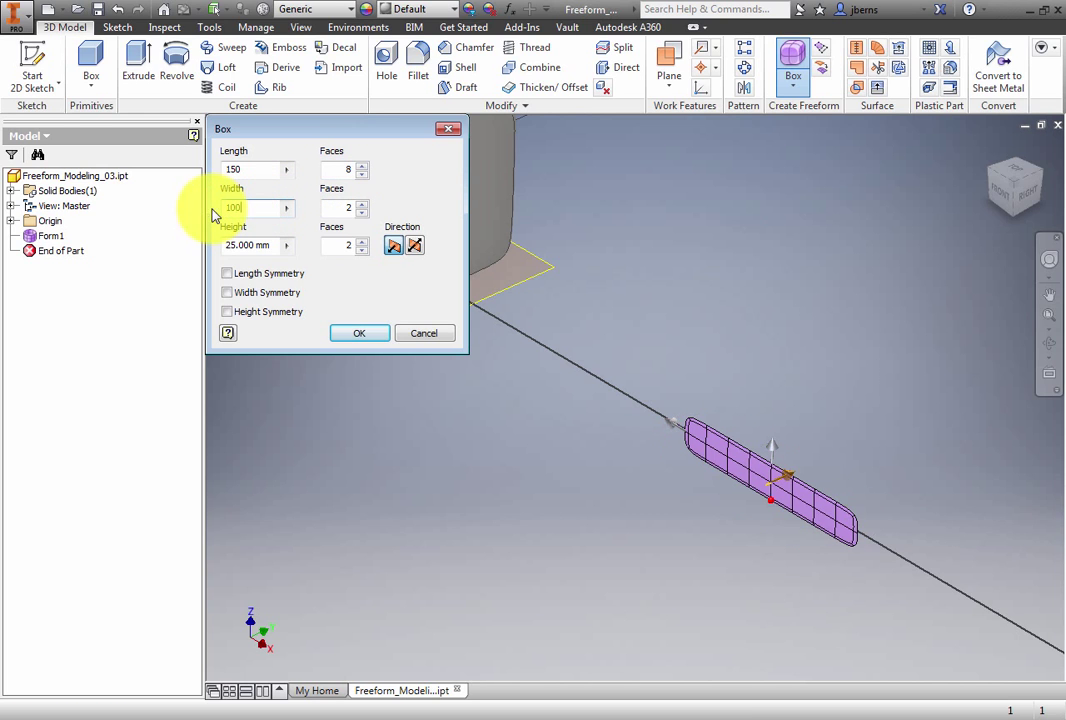
click(335, 207)
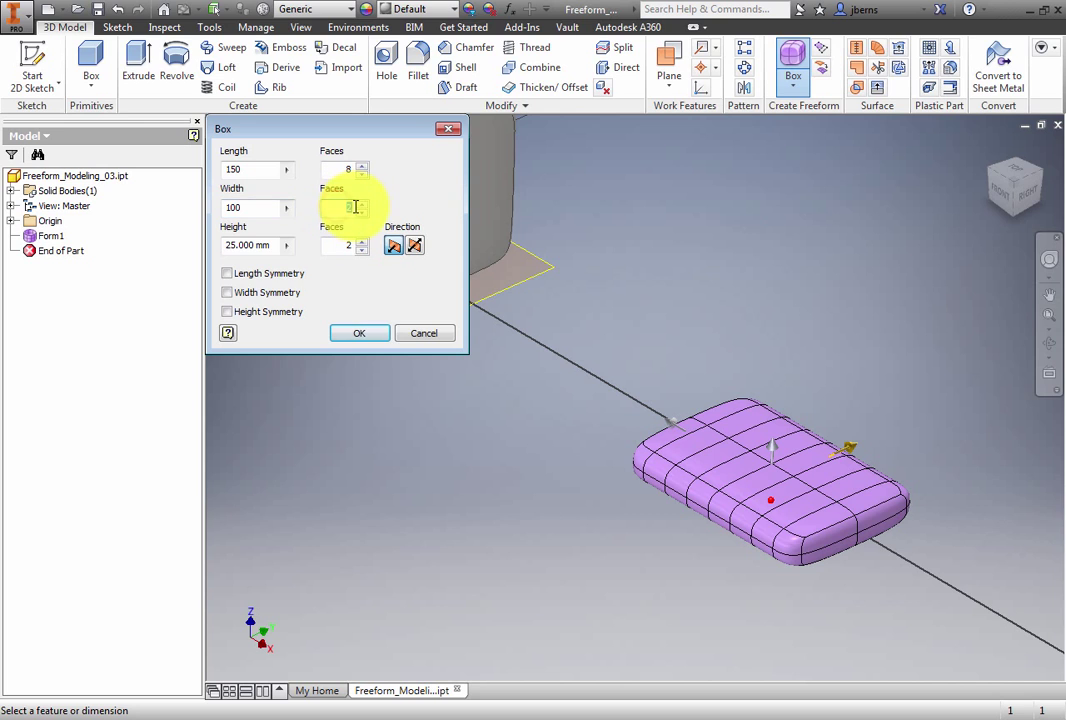
text(4)
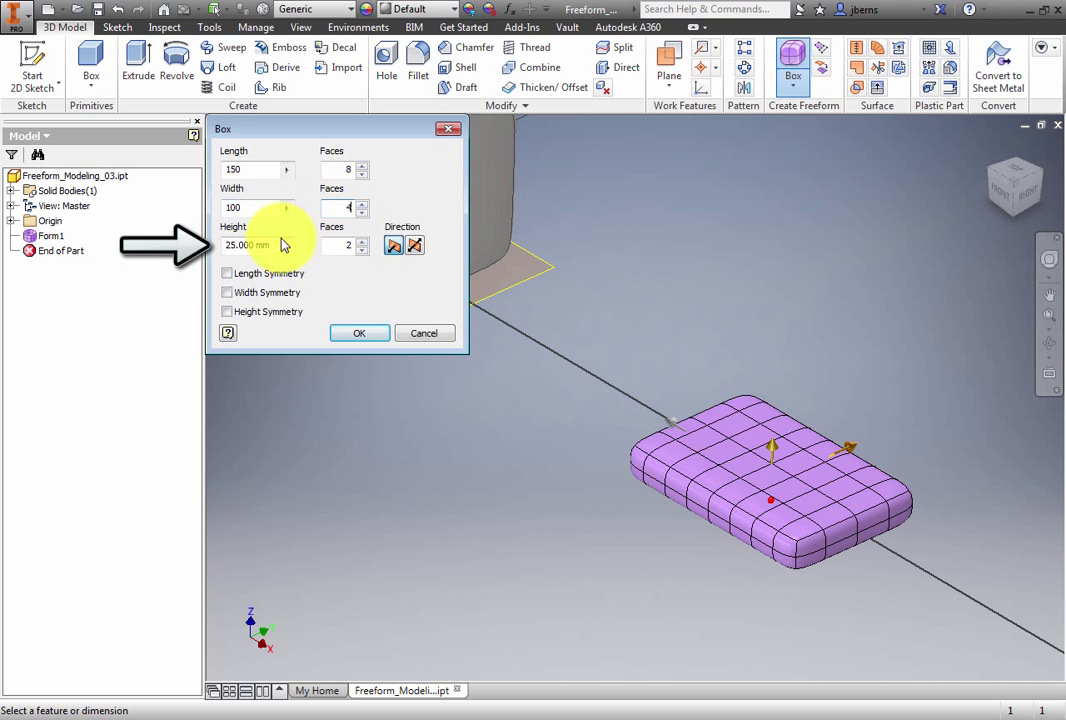
Set the box's height to 75 mm with 4 faces, turn on length symmetry, and create the box
click(277, 244)
text(75)
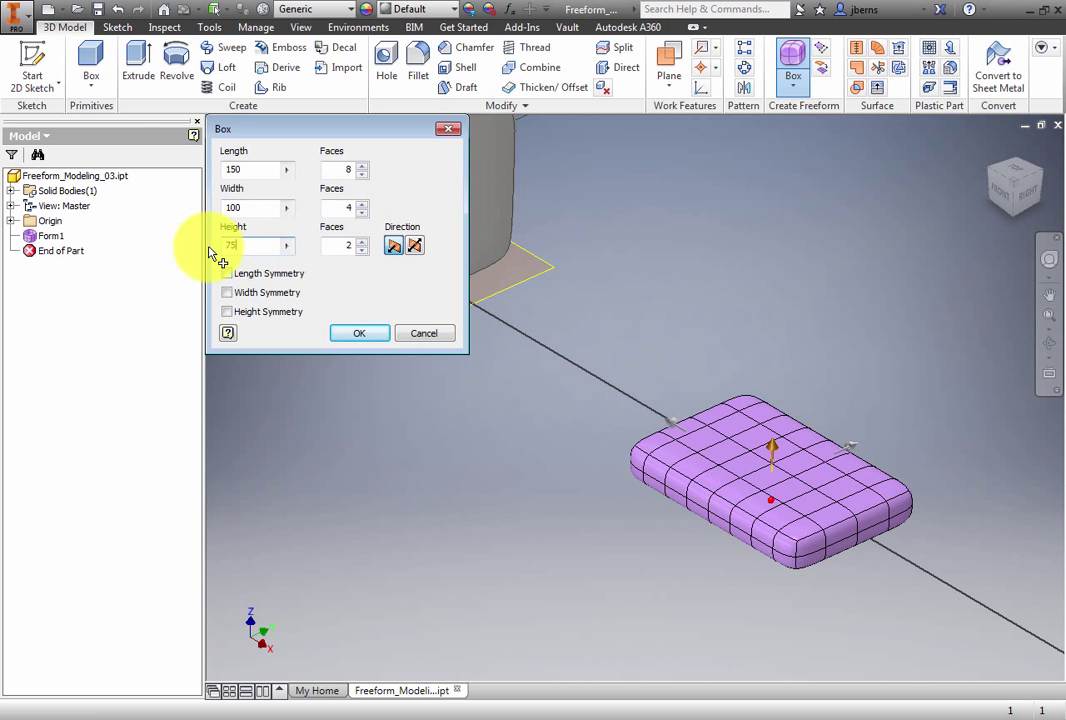
click(335, 245)
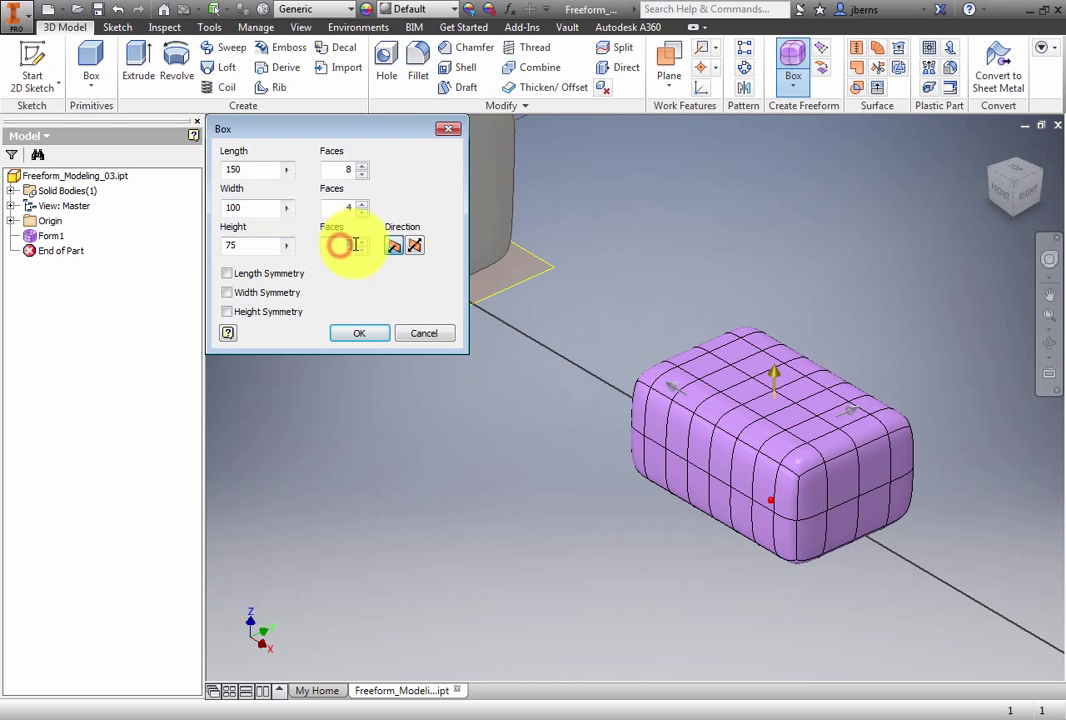
text(4)
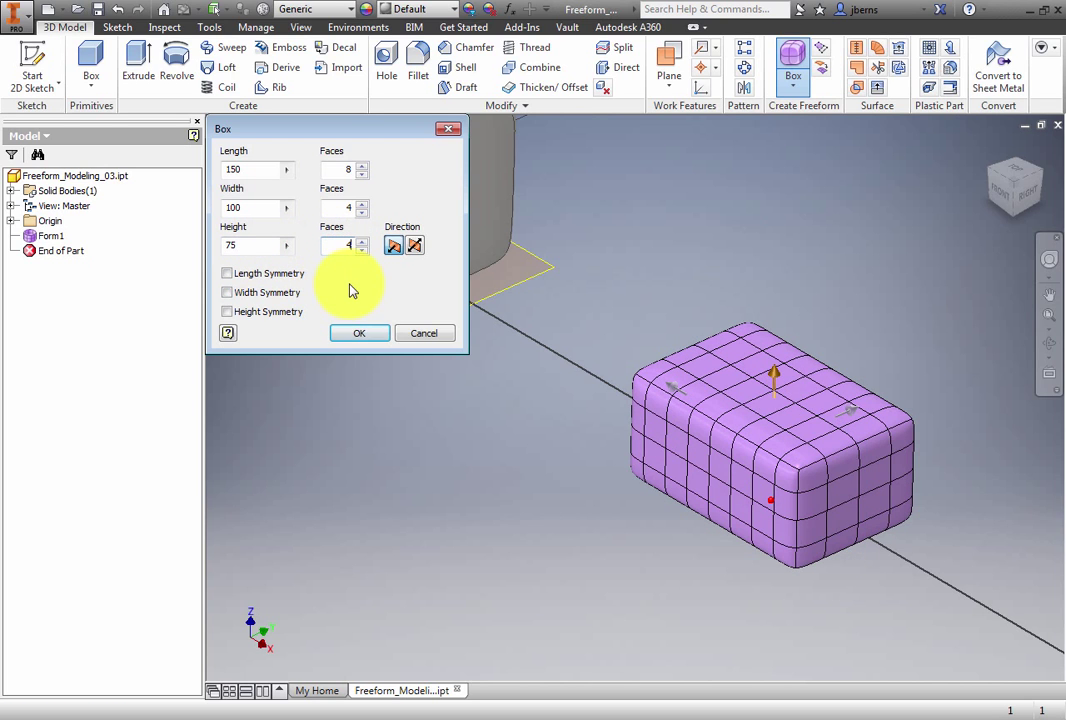
click(270, 274)
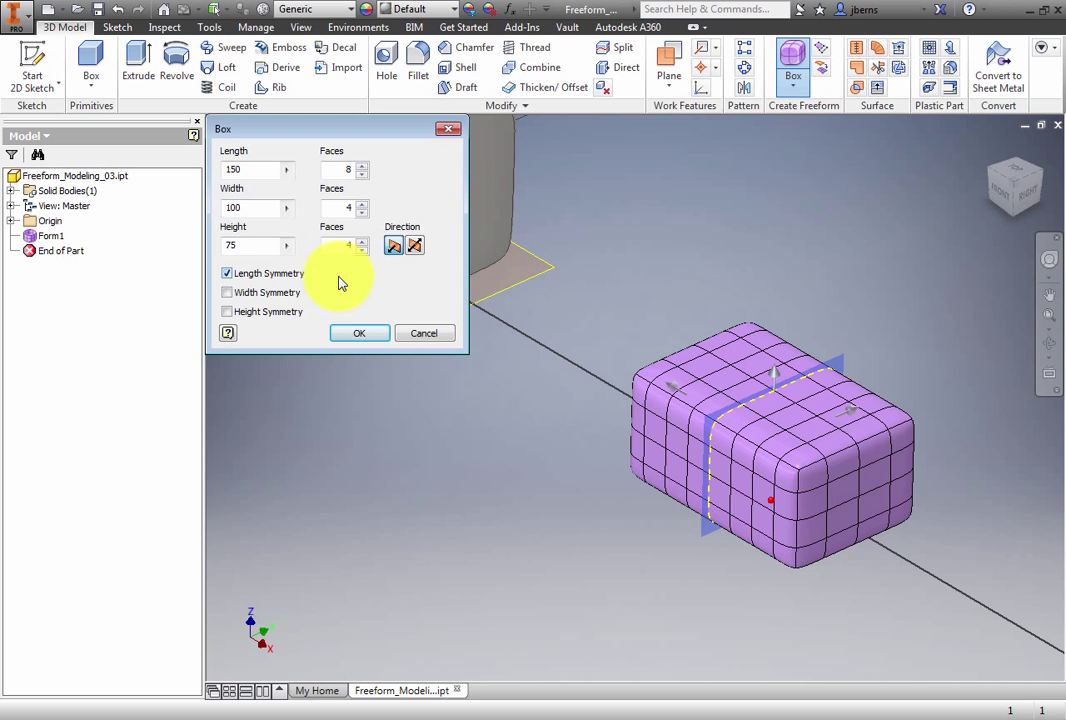
click(364, 335)
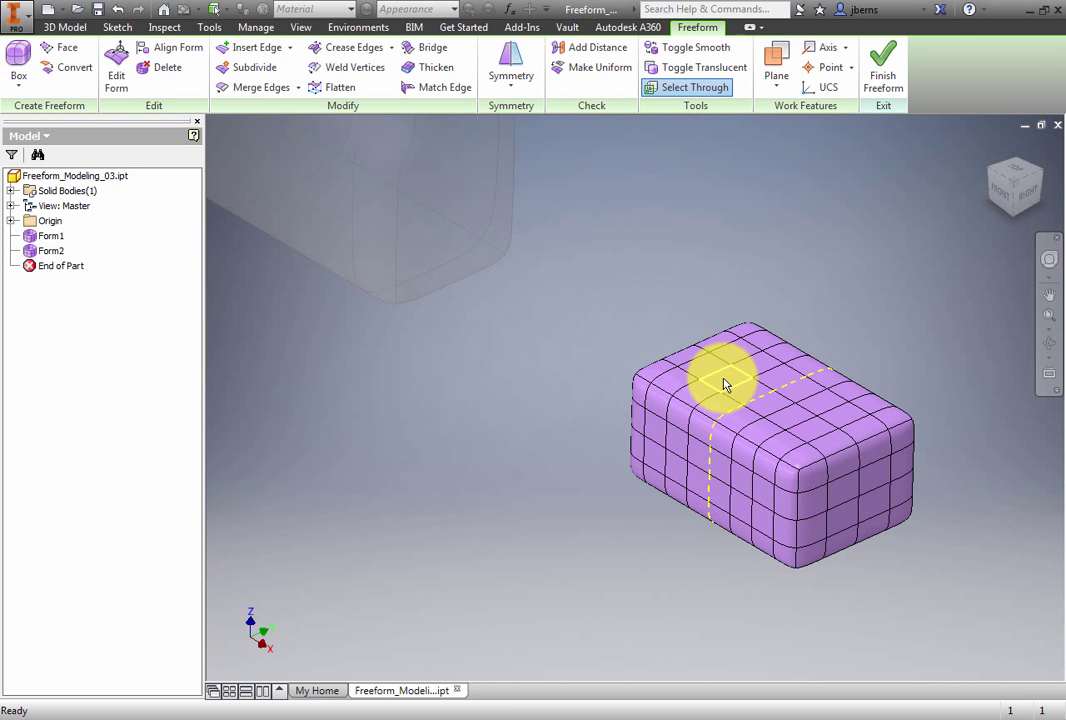
Select the whole freeform box body, then copy and paste it in place
click(722, 381)
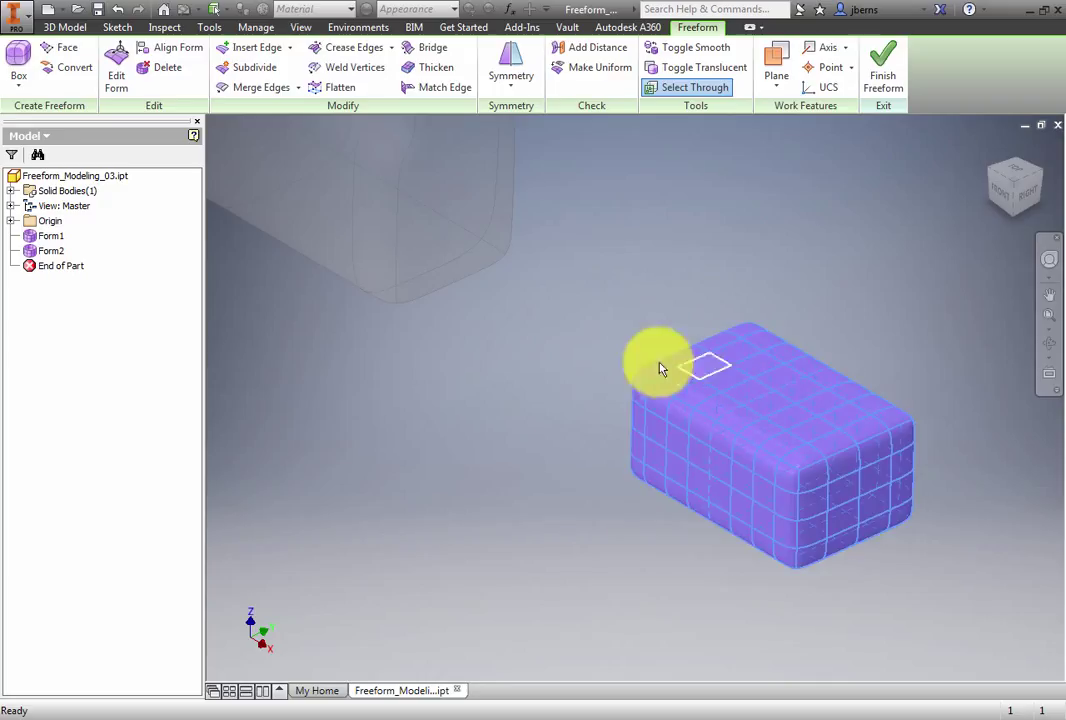
key(ctrl+c)
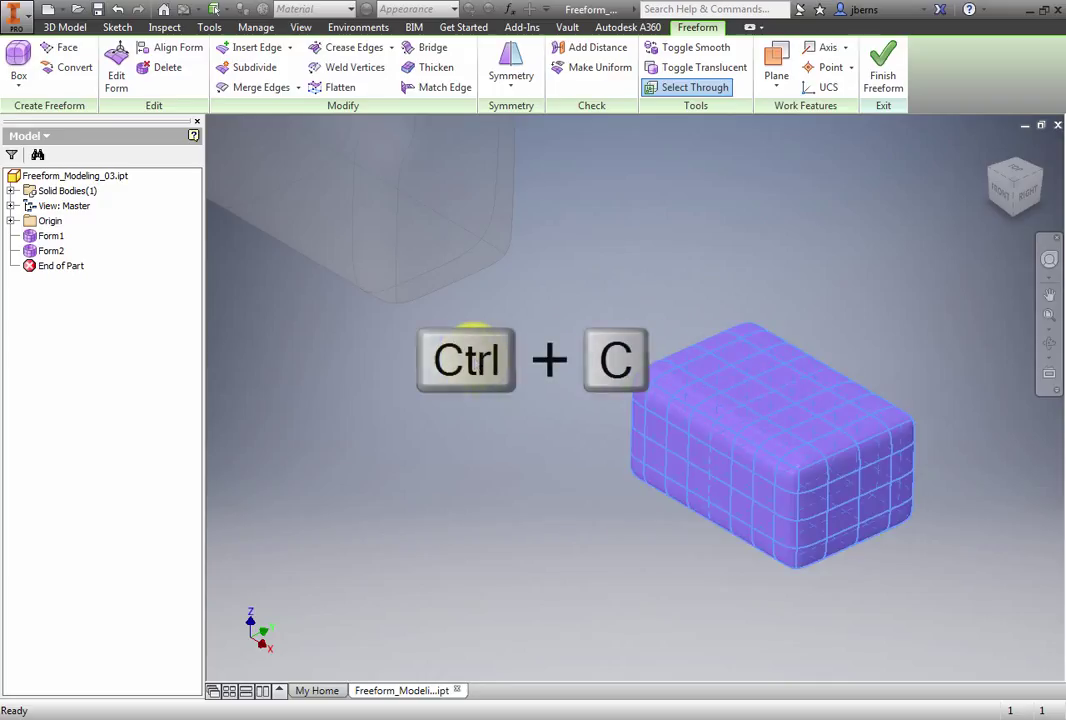
right_click(472, 340)
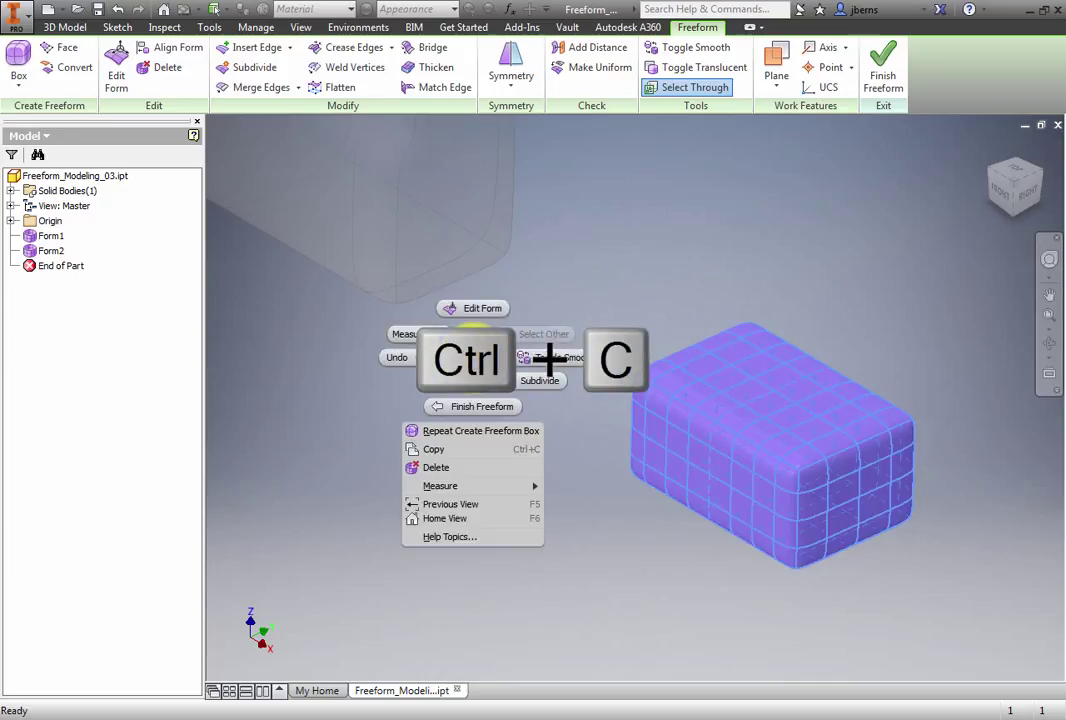
click(478, 455)
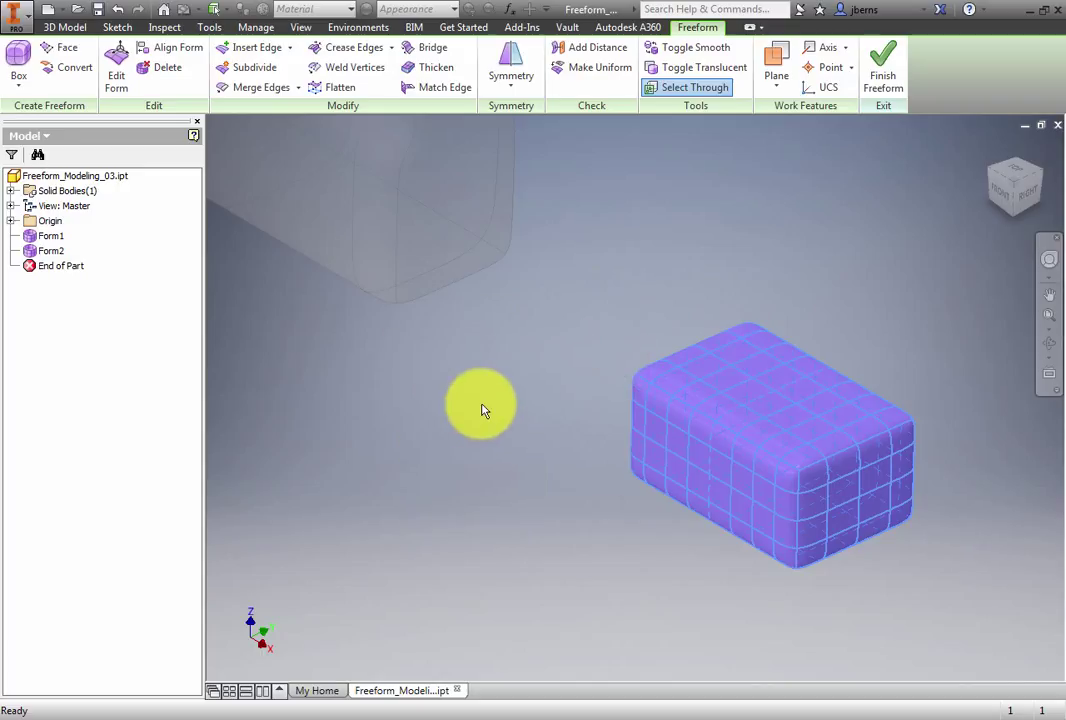
key(ctrl+v)
right_click(481, 405)
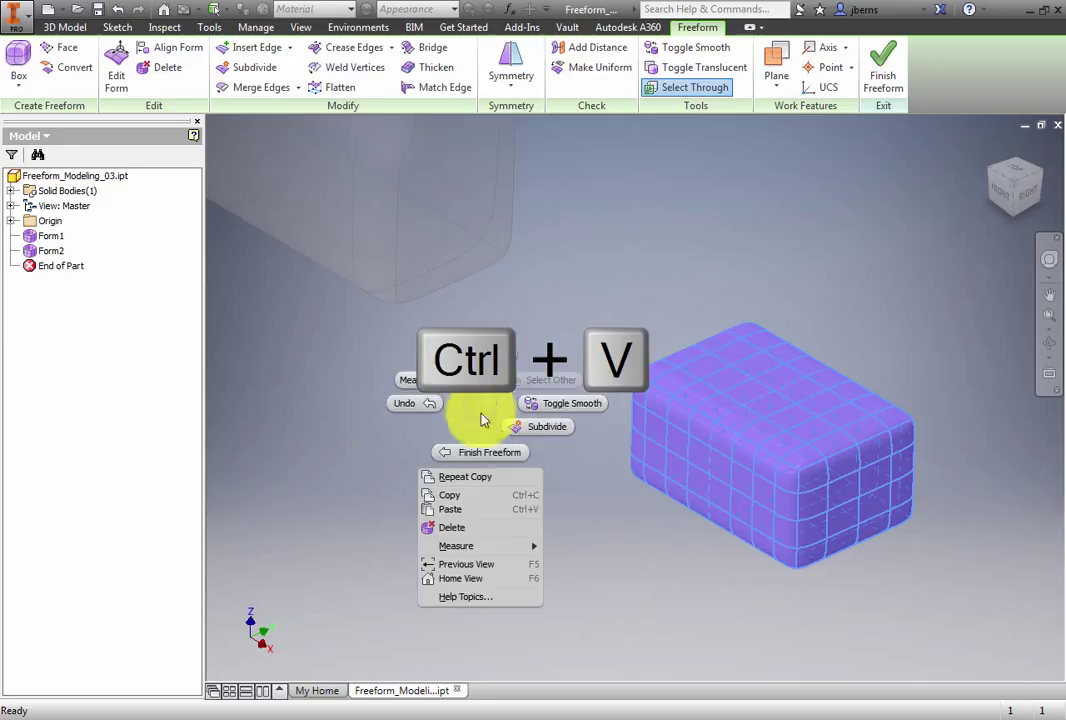
click(489, 512)
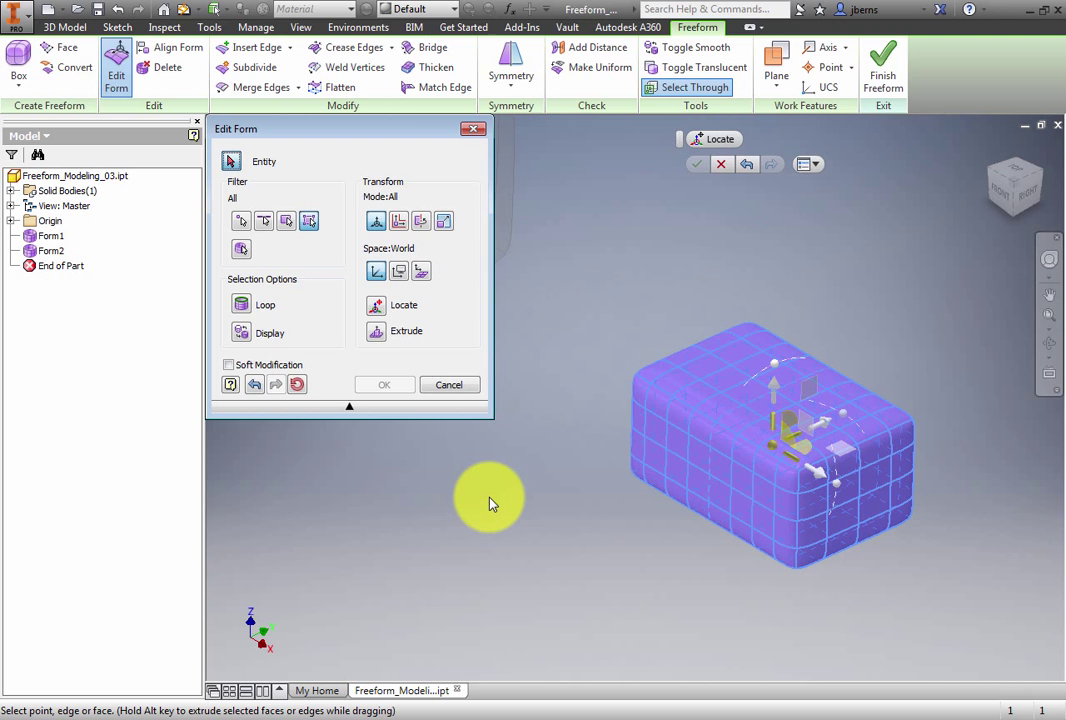
Move the pasted box 100 mm upward along the Z axis
scroll(490, 503, up, 3)
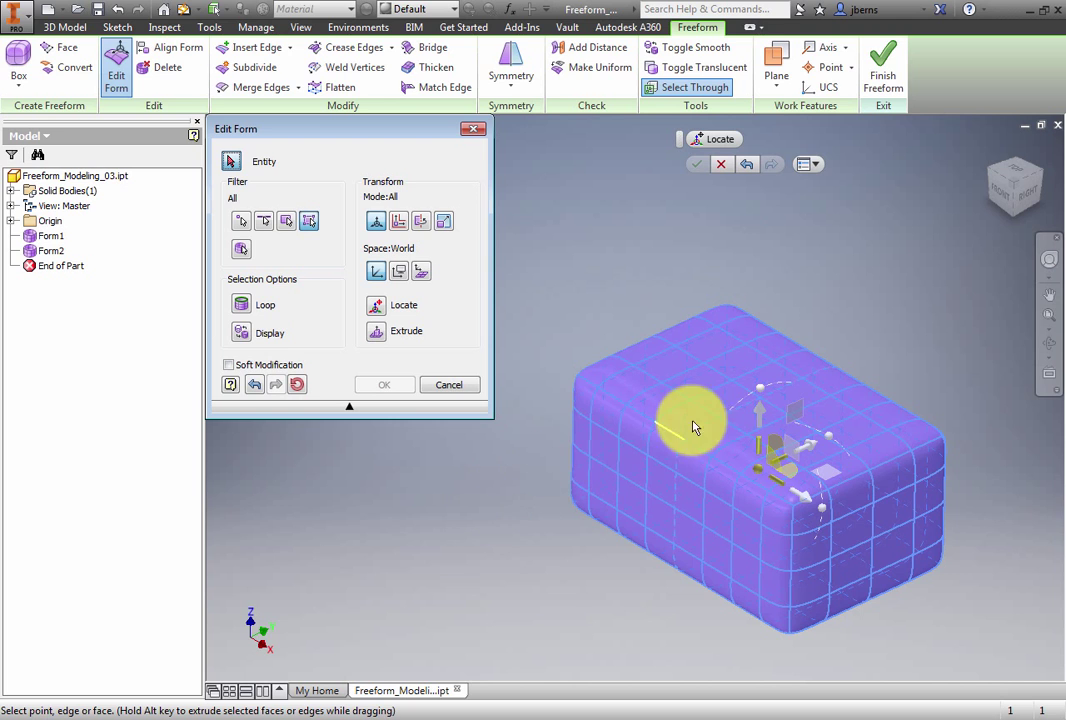
drag(761, 416, 769, 356)
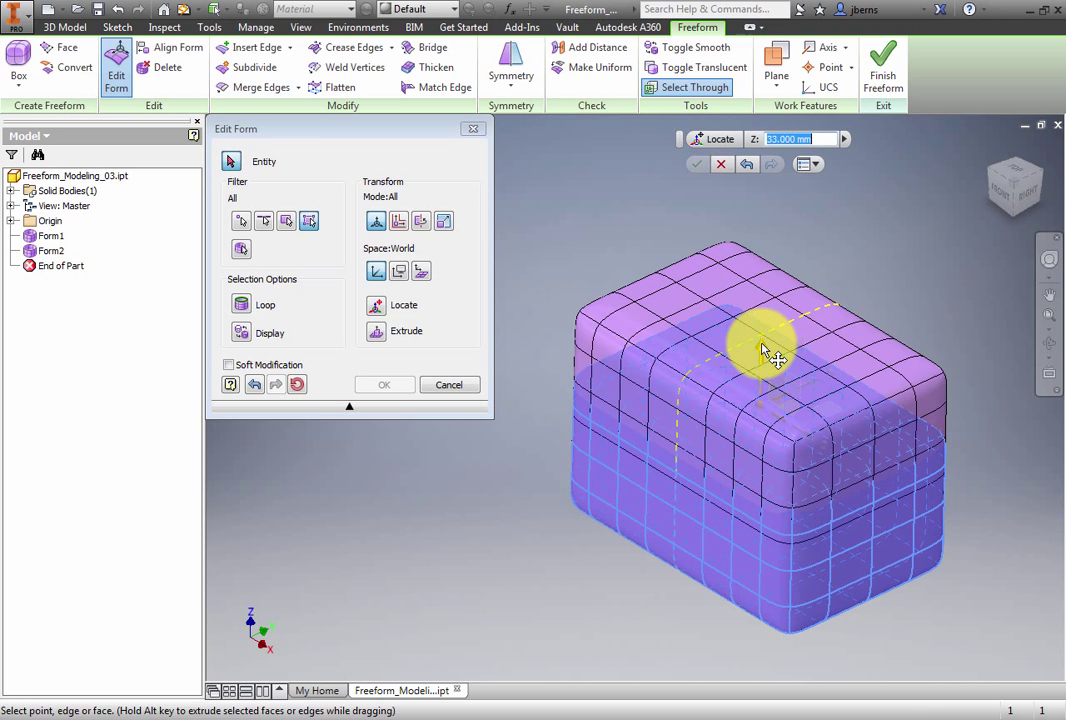
text(100)
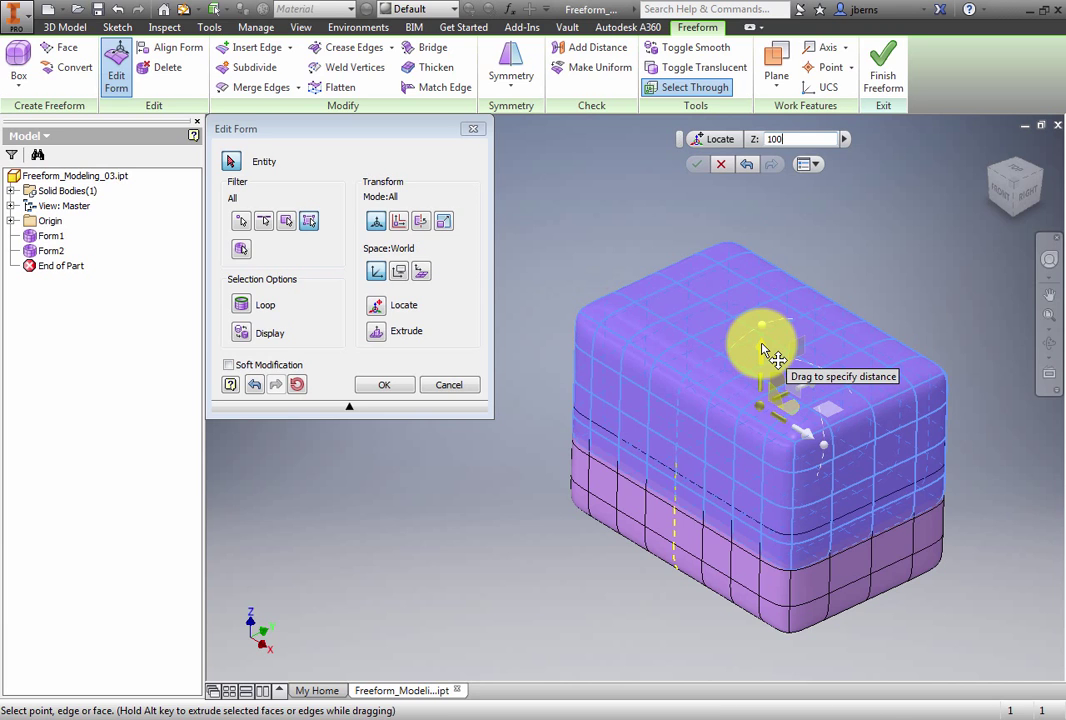
key(Return)
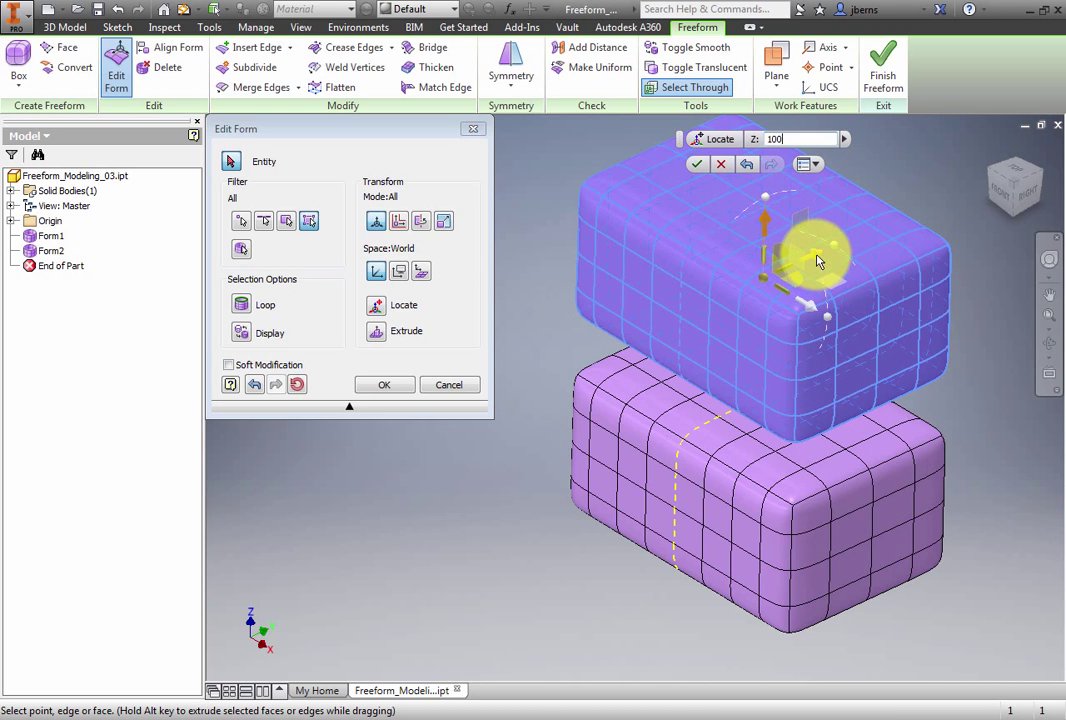
Move the pasted box 50 mm along the Y axis and rotate it 40 degrees about the X axis
mouse_move(817, 258)
mouse_down()
mouse_move(833, 254)
mouse_move(830, 242)
mouse_up()
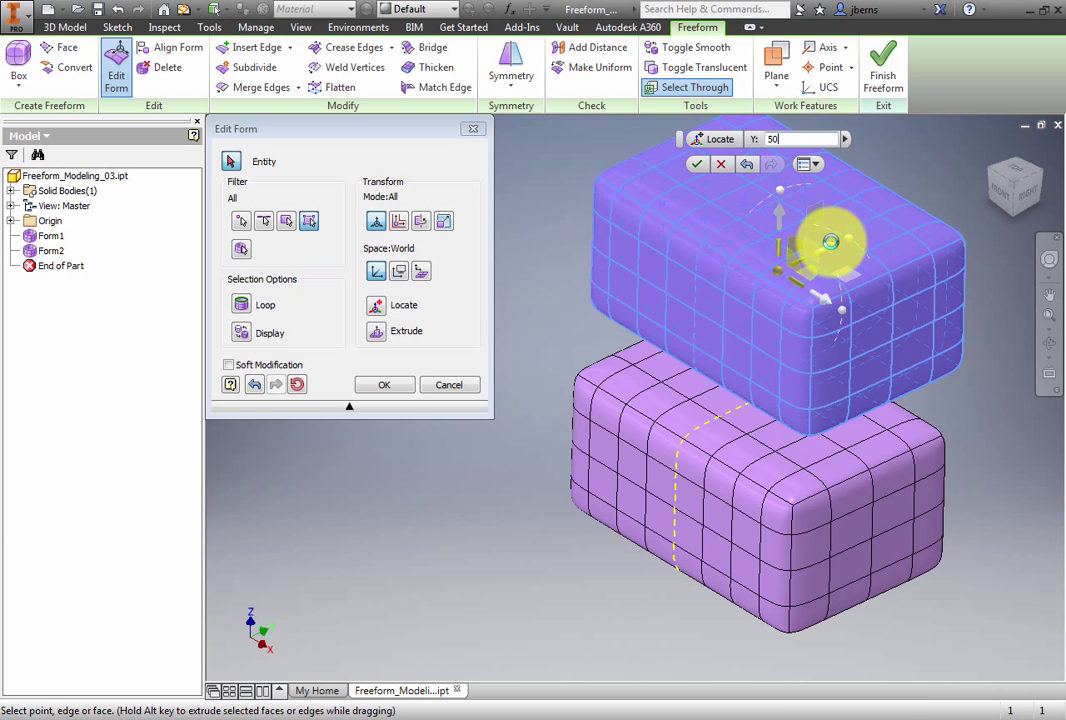
key(Return)
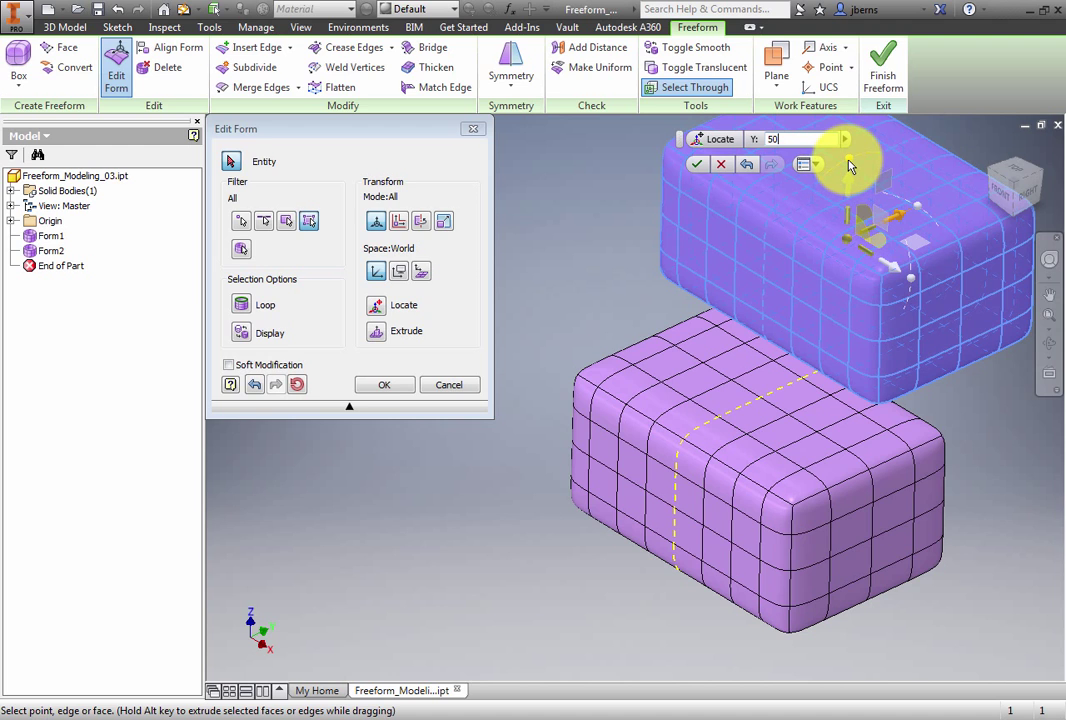
mouse_move(848, 164)
mouse_down()
mouse_move(845, 180)
mouse_move(831, 166)
mouse_up()
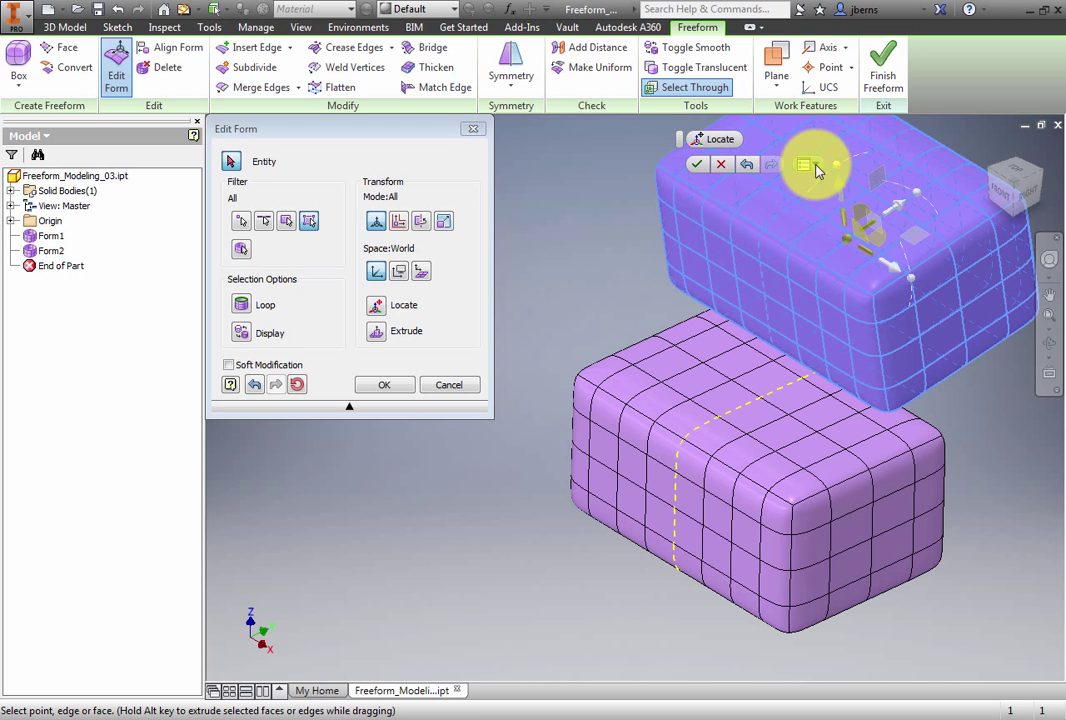
drag(836, 170, 607, 221)
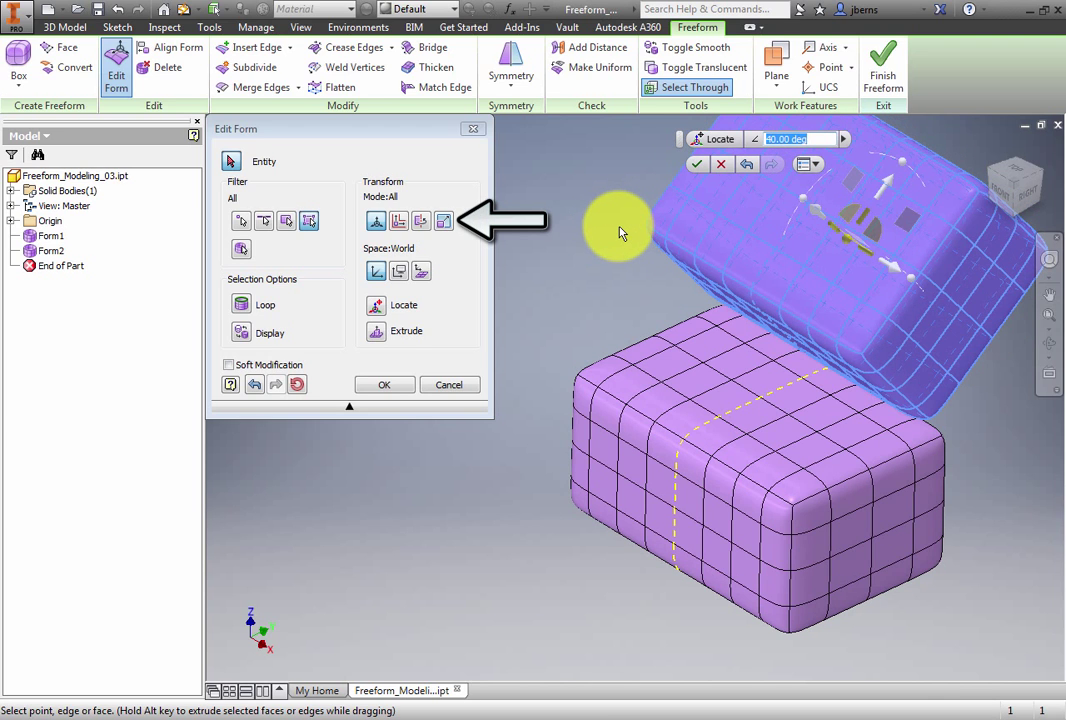
Scale the tilted copy by 0.5 across its thickness in local space, then leave the form edit
click(444, 221)
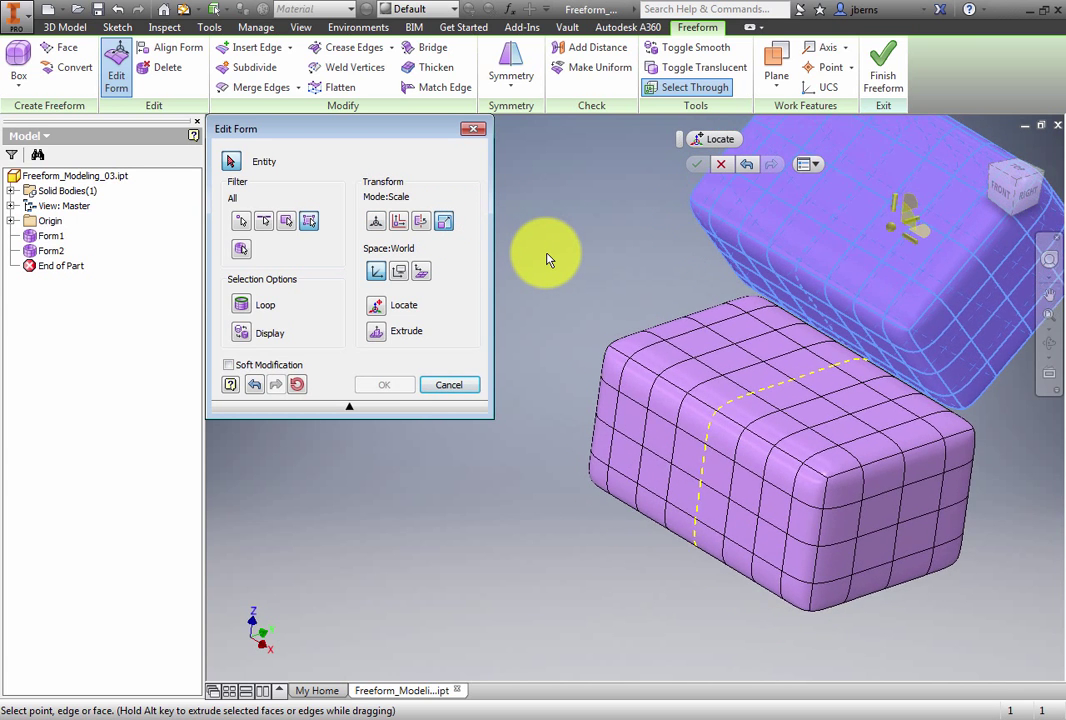
click(421, 271)
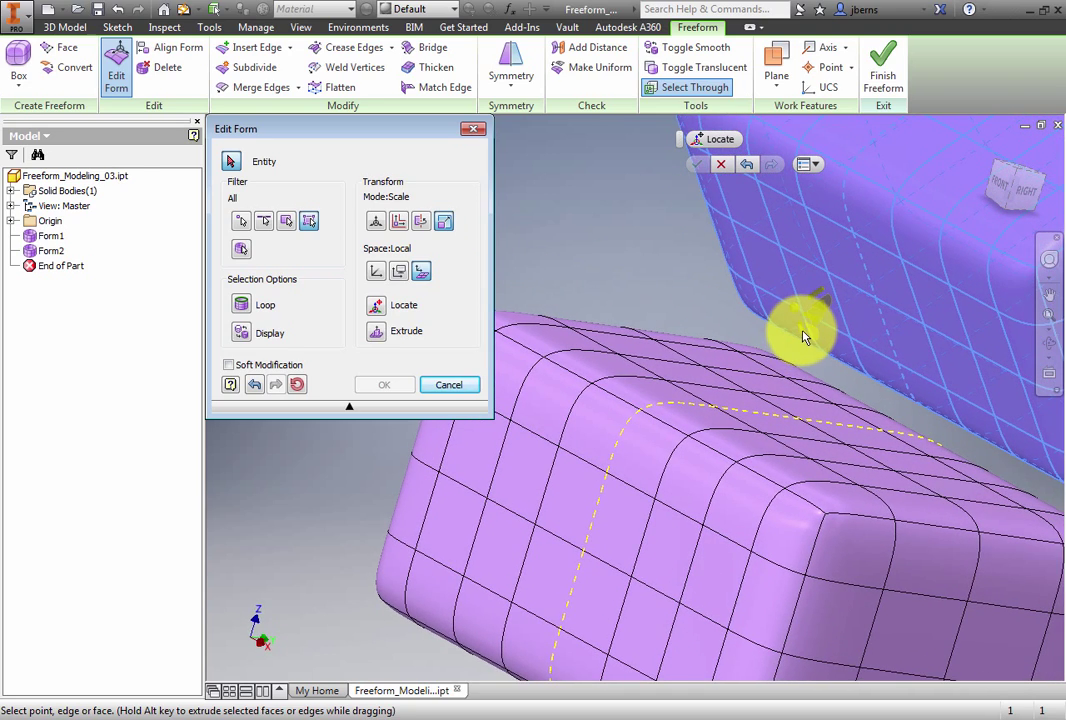
click(803, 337)
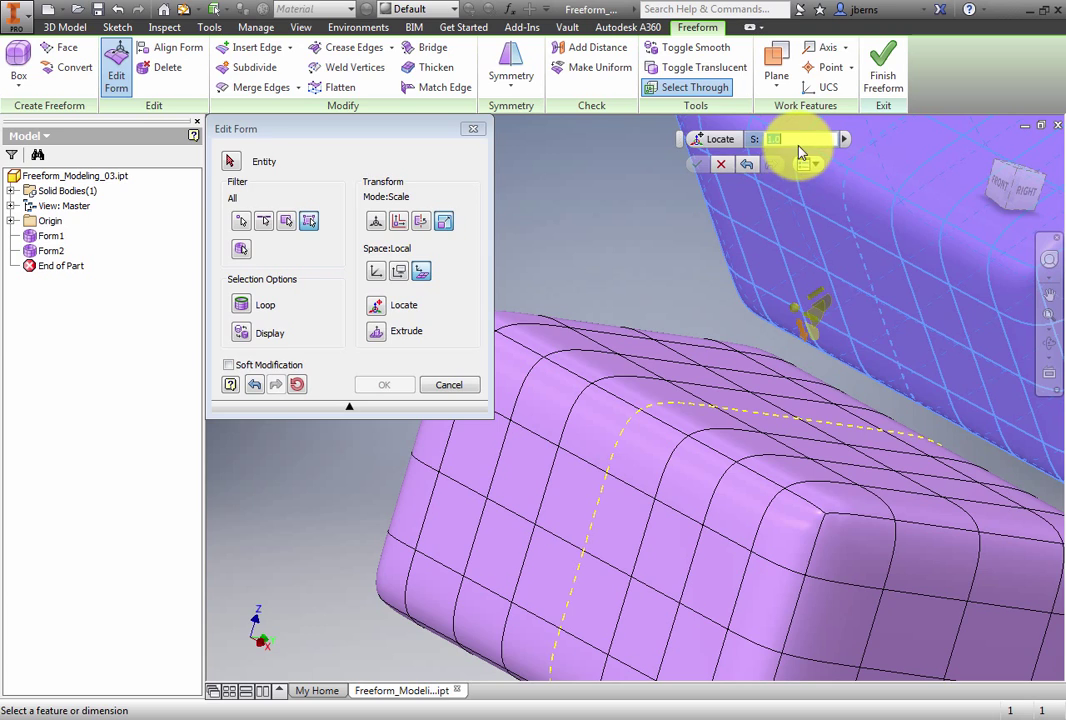
drag(794, 140, 769, 141)
click(794, 140)
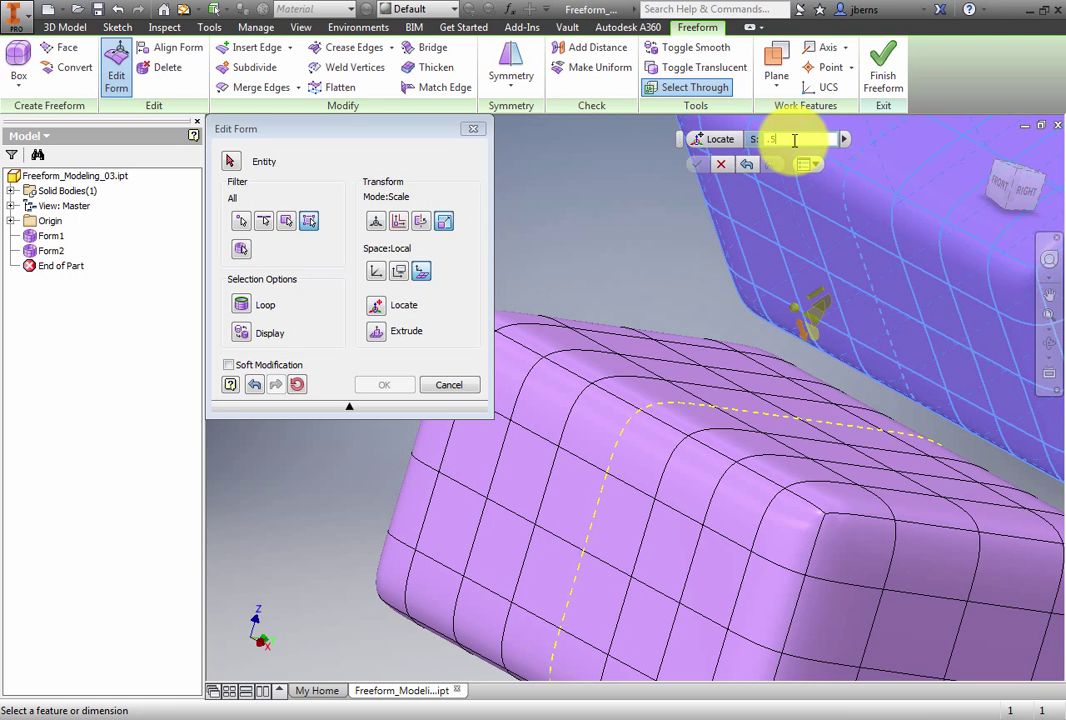
key(Return)
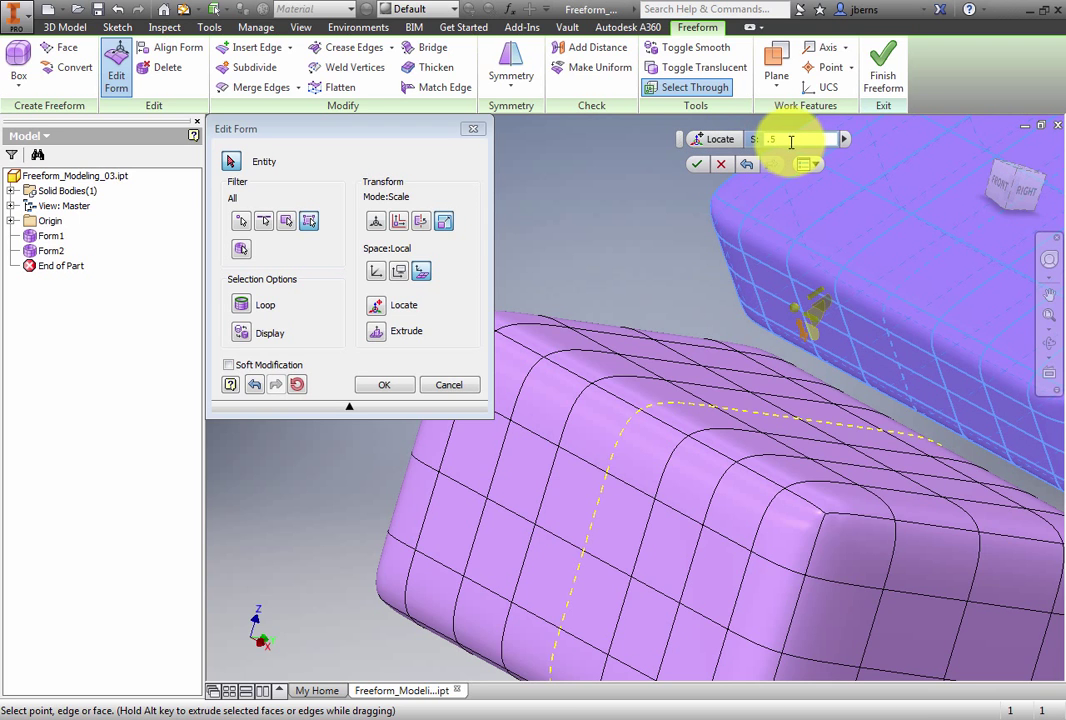
key(F6)
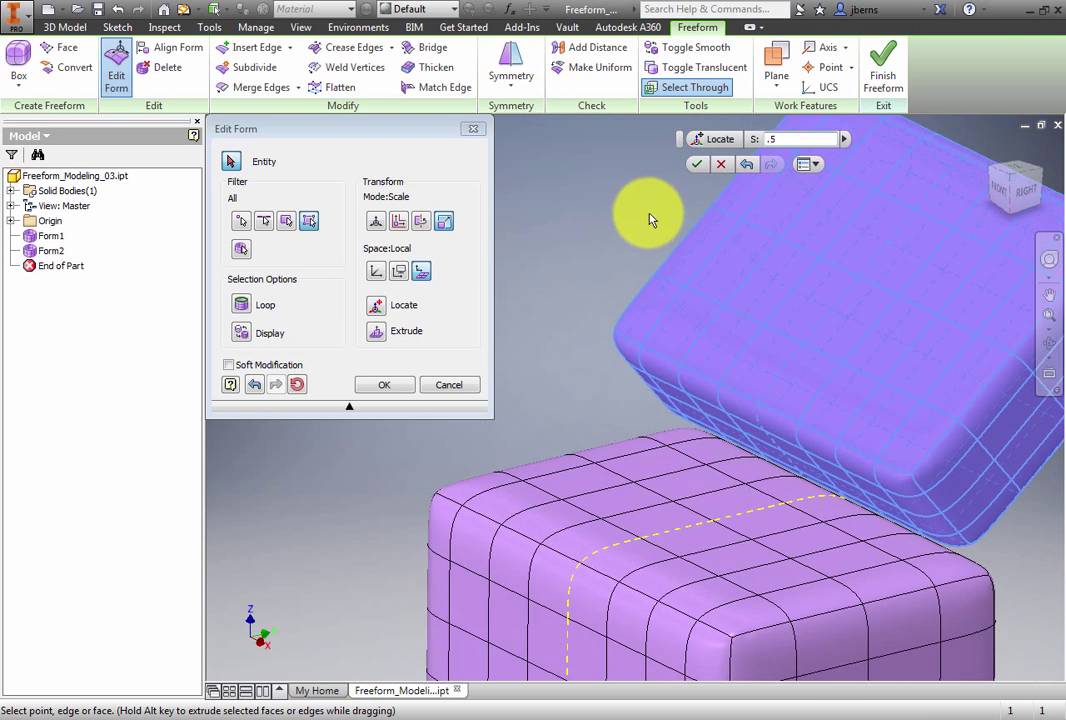
click(399, 220)
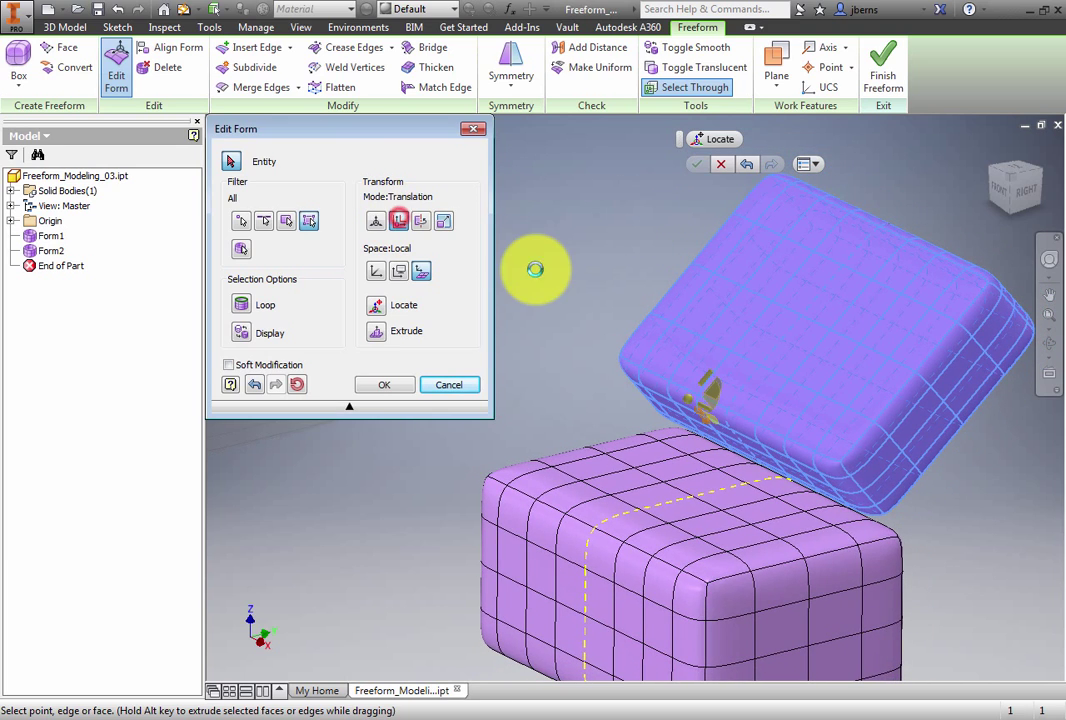
shift+middle_drag(542, 264, 585, 268)
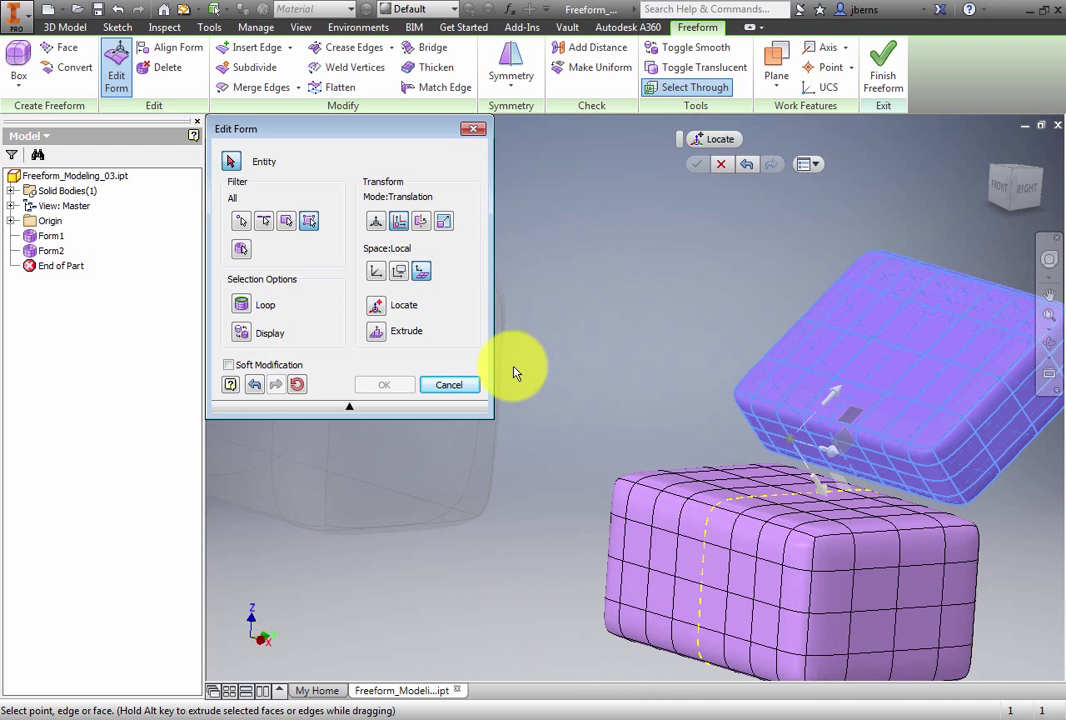
click(721, 165)
Start a Bridge and select four adjacent middle faces on the lower box's top, near the copy, as Side 1
shift+middle_drag(664, 291, 650, 291)
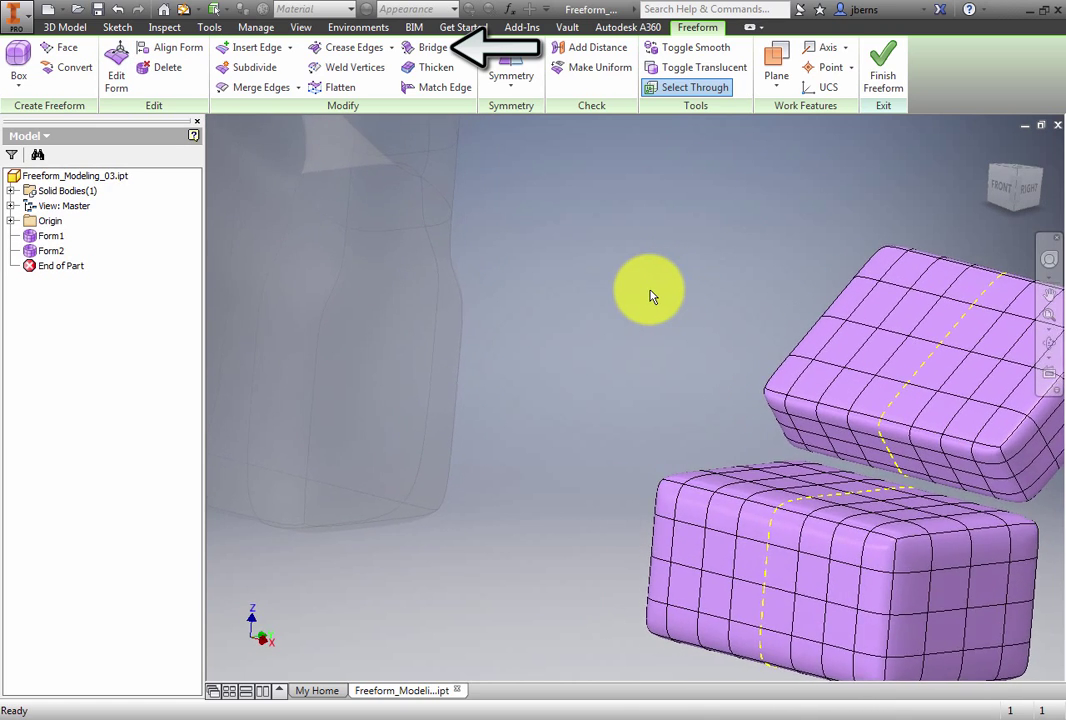
click(432, 48)
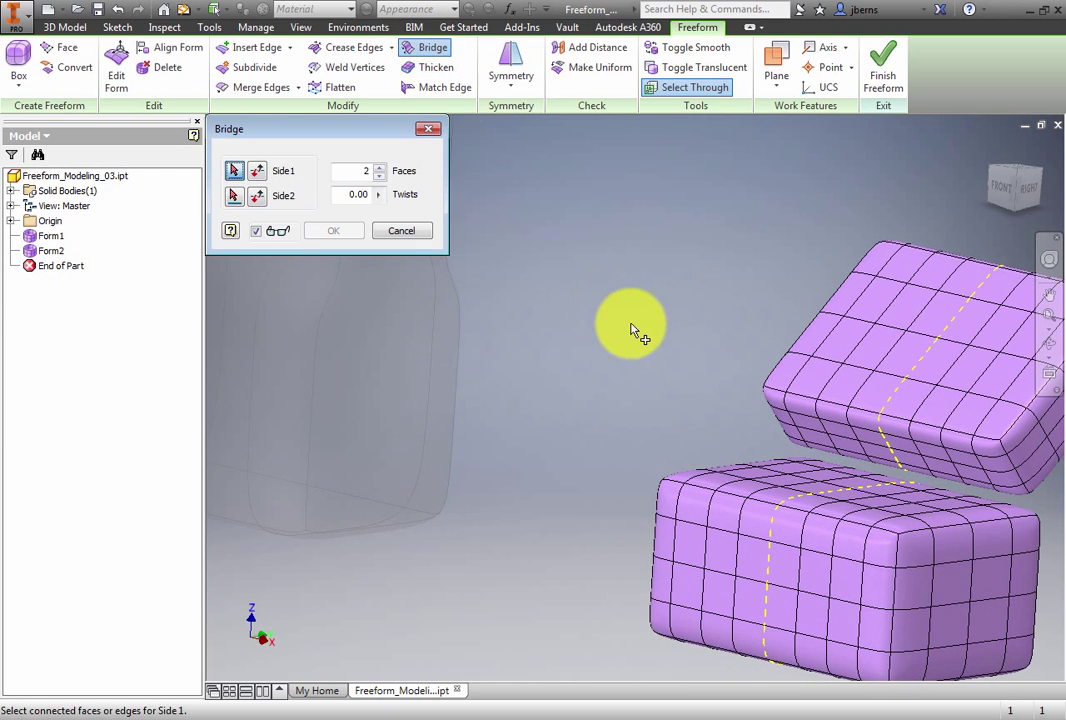
shift+middle_drag(632, 330, 629, 330)
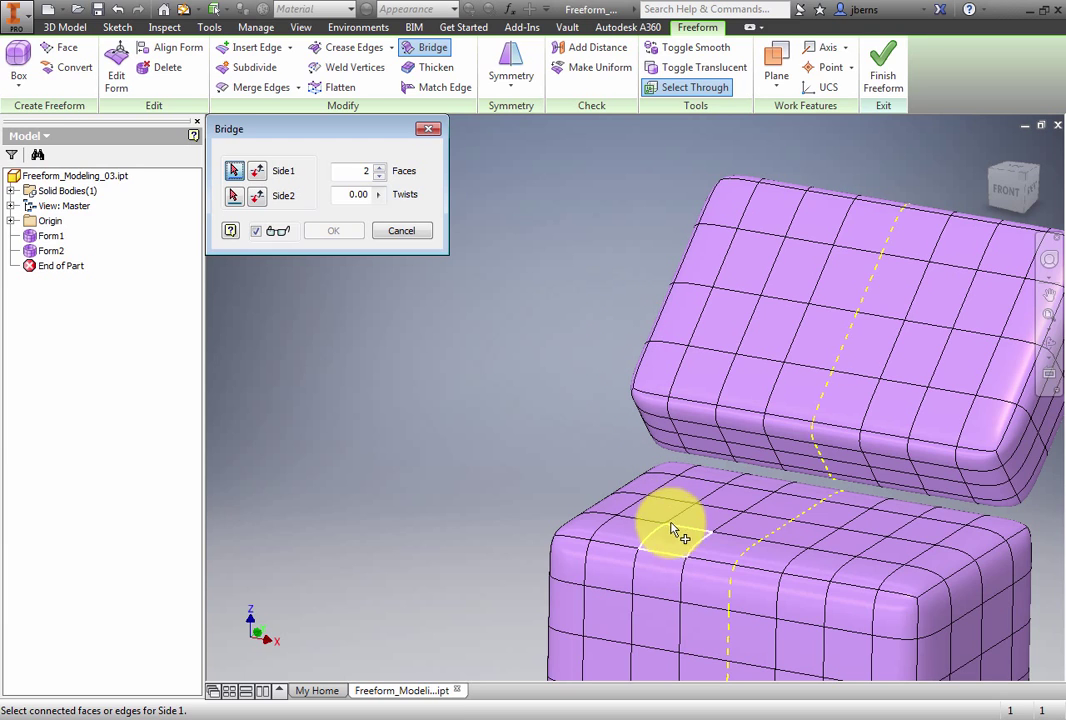
click(733, 493)
click(774, 511)
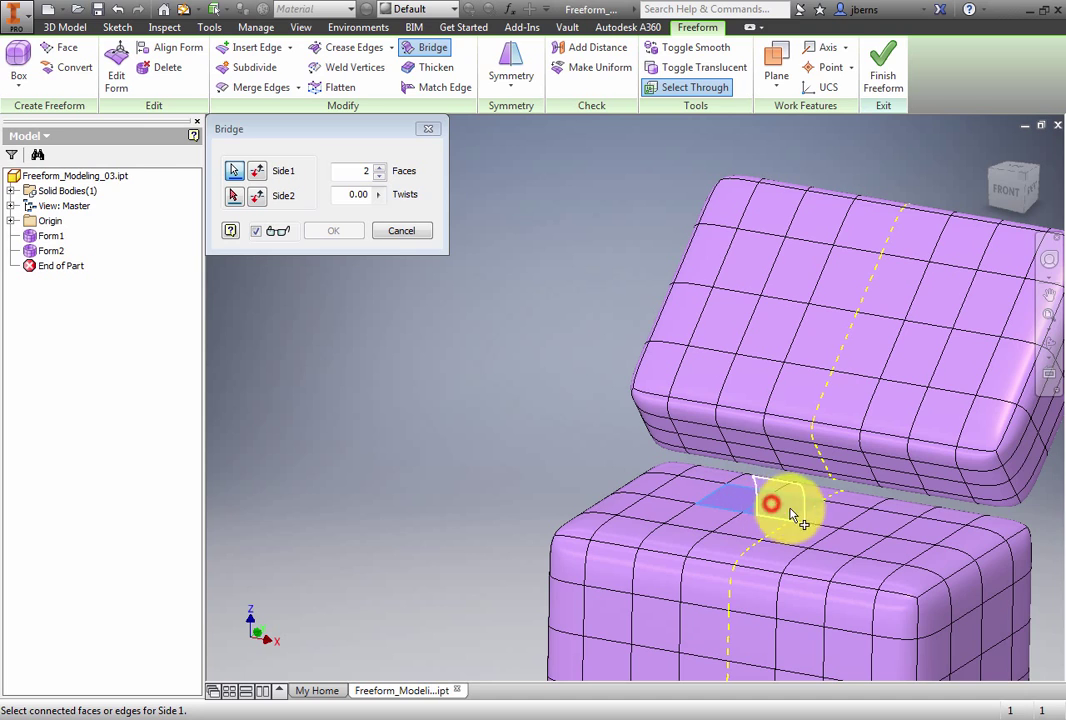
click(805, 512)
click(828, 514)
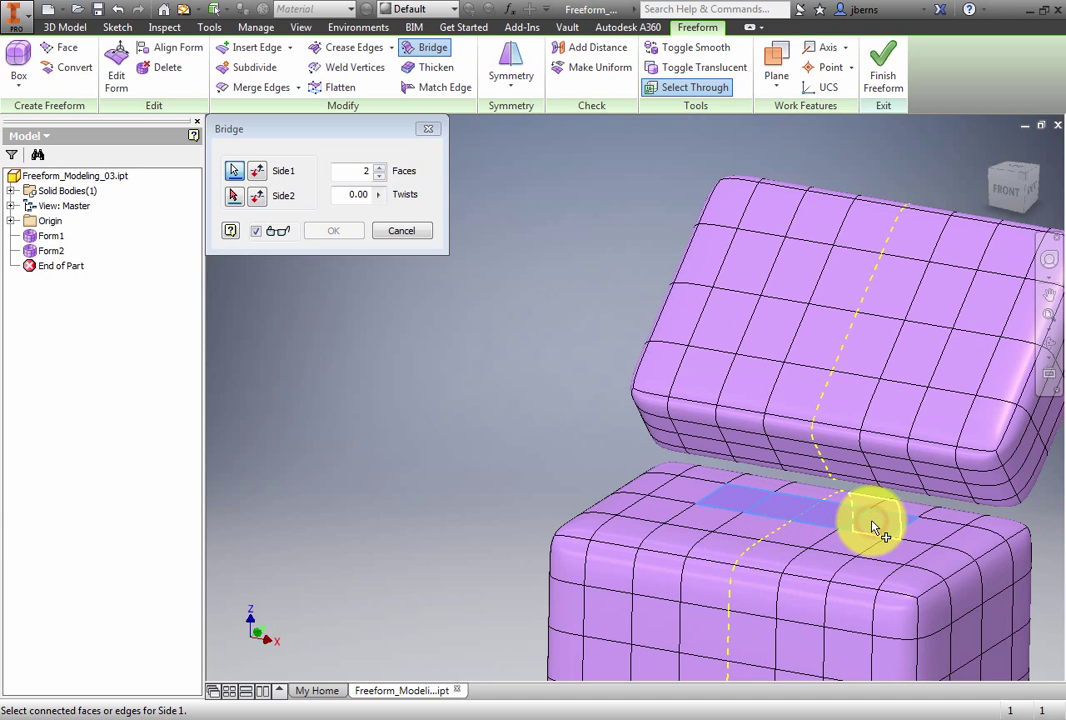
right_click(872, 524)
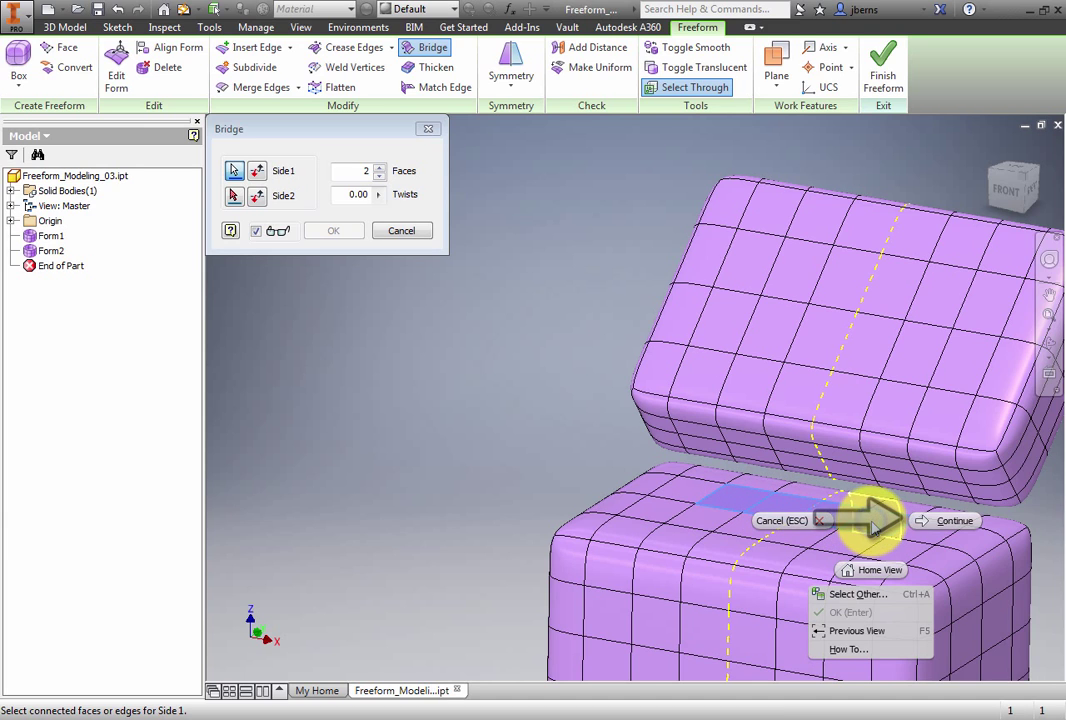
click(955, 522)
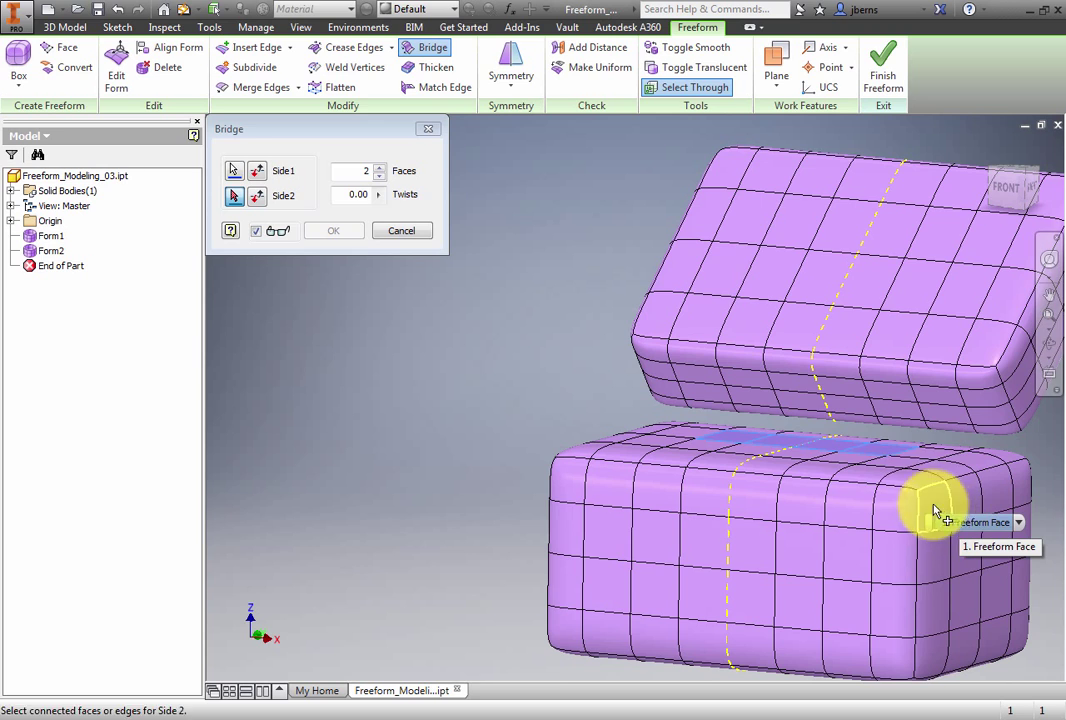
Select the four facing faces on the upper box's underside as Side 2 and apply the 2-face bridge with Side 1 reversed
click(756, 398)
click(805, 402)
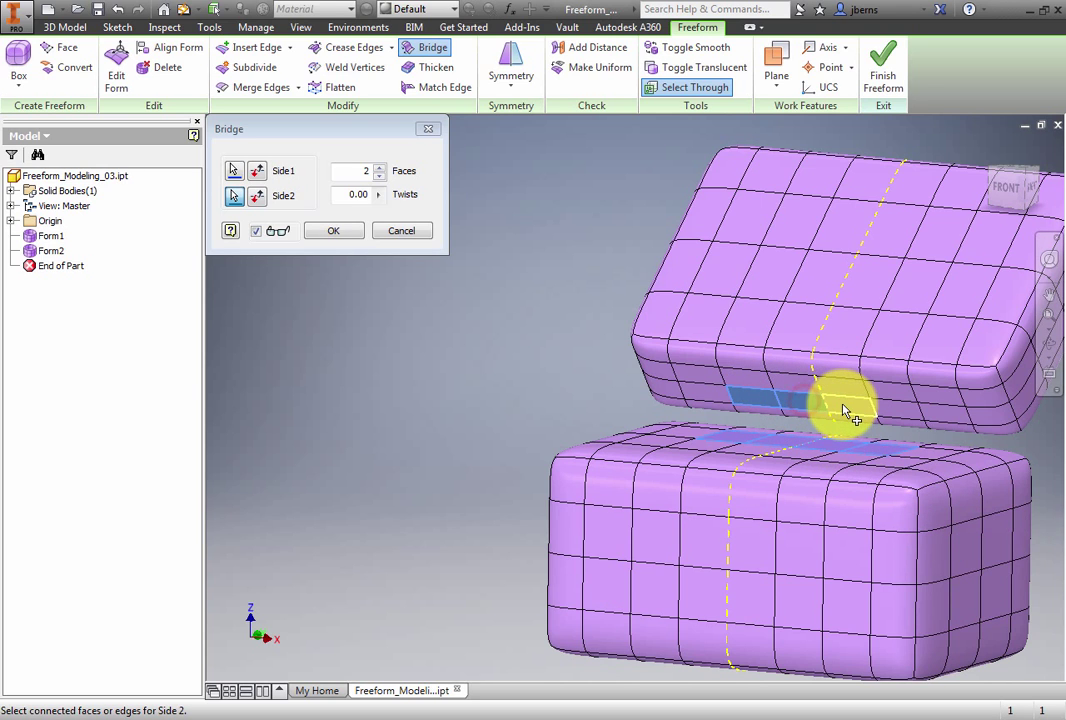
click(853, 408)
click(888, 405)
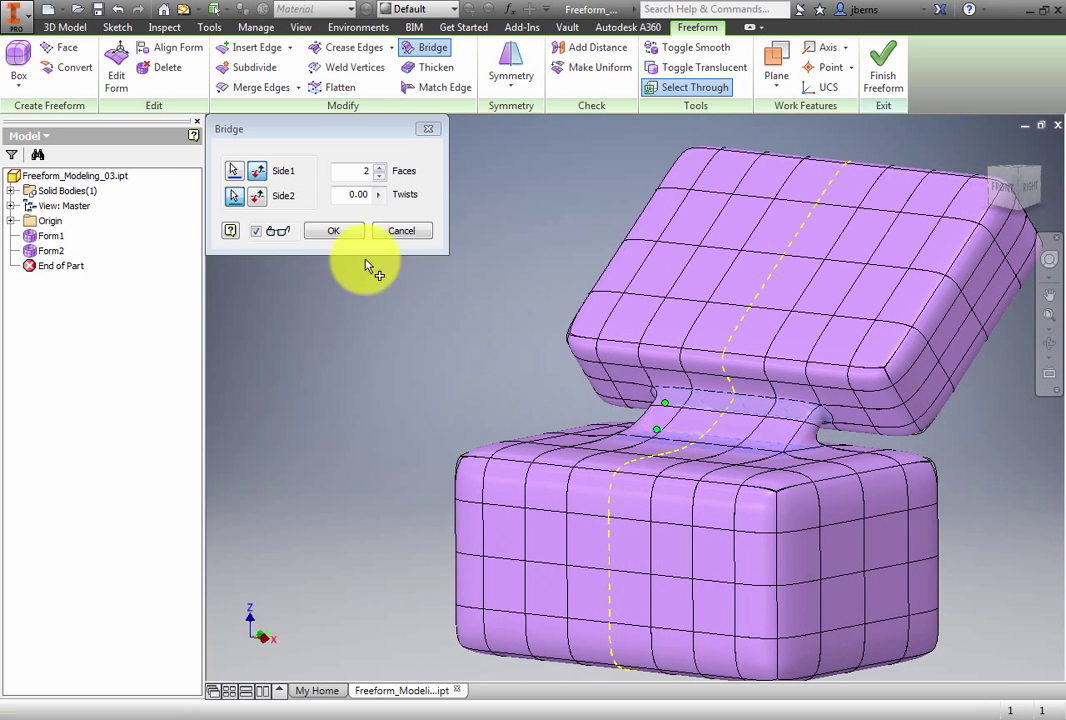
click(341, 231)
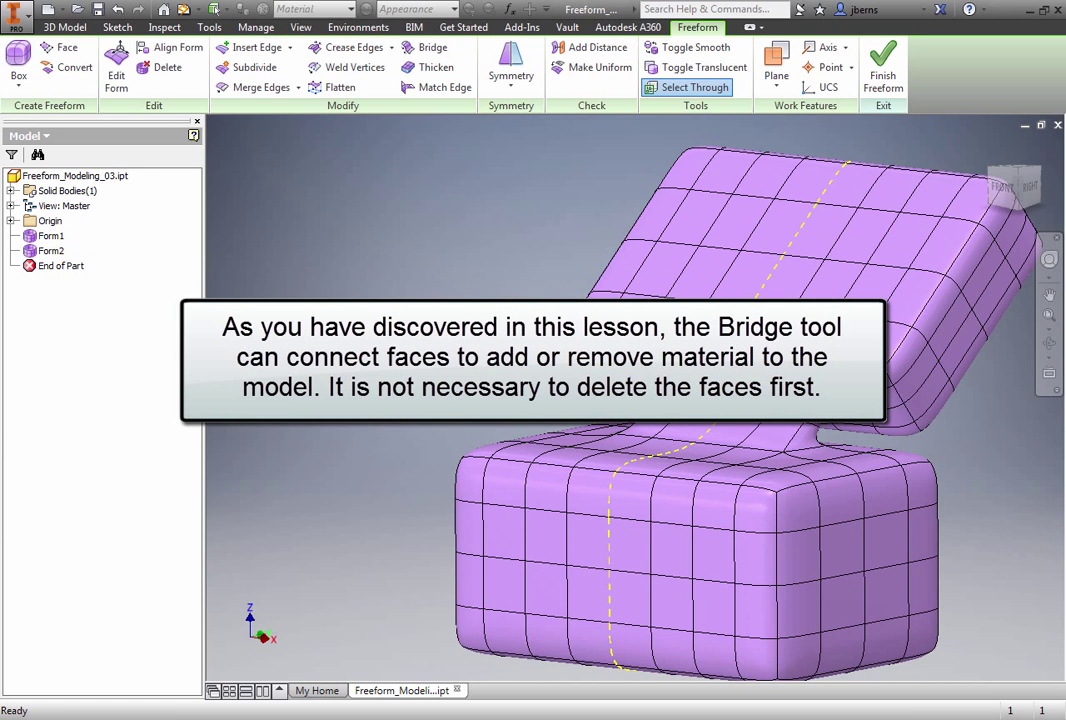
shift+middle_drag(720, 385, 520, 352)
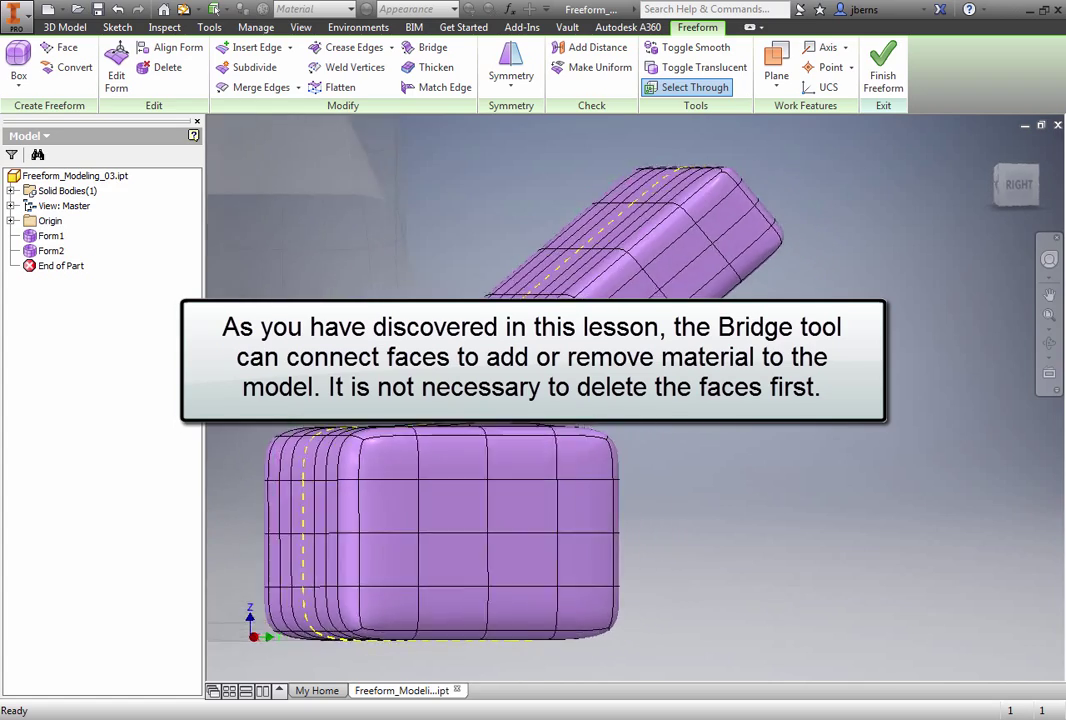